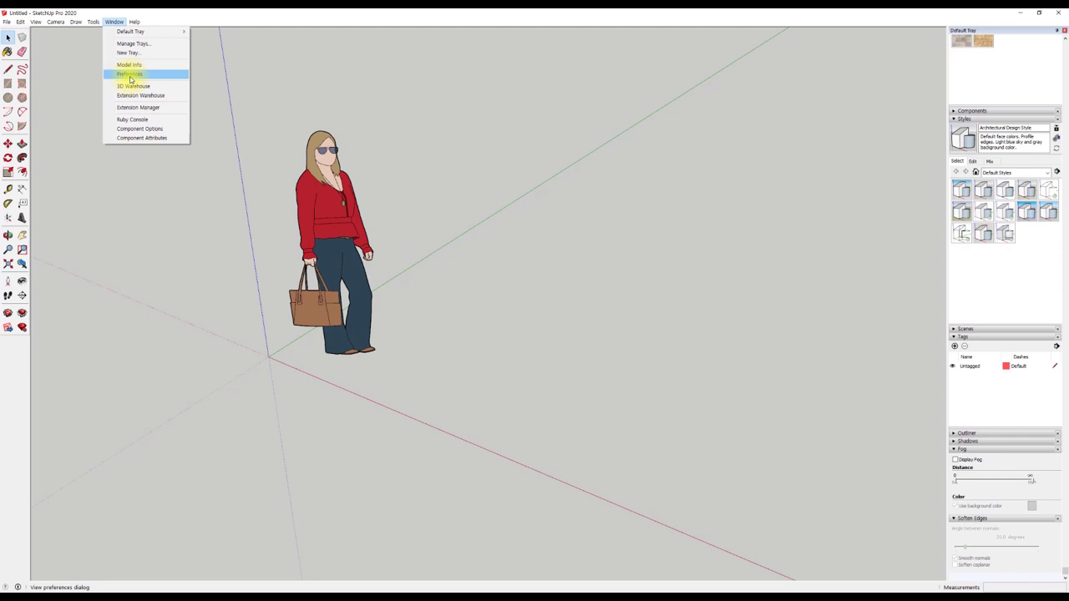
Step: Open Preferences at the Shortcuts page and scroll through the shortcut list
{"action": "left_click", "coordinate": [127, 74]}
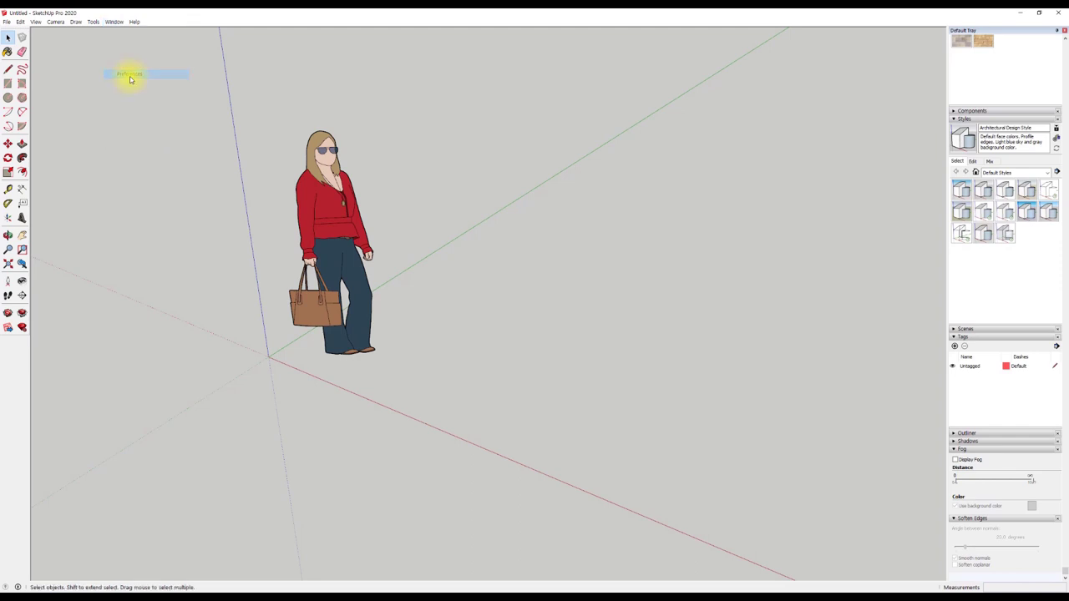
{"action": "left_click_drag", "start_coordinate": [291, 117], "coordinate": [235, 100]}
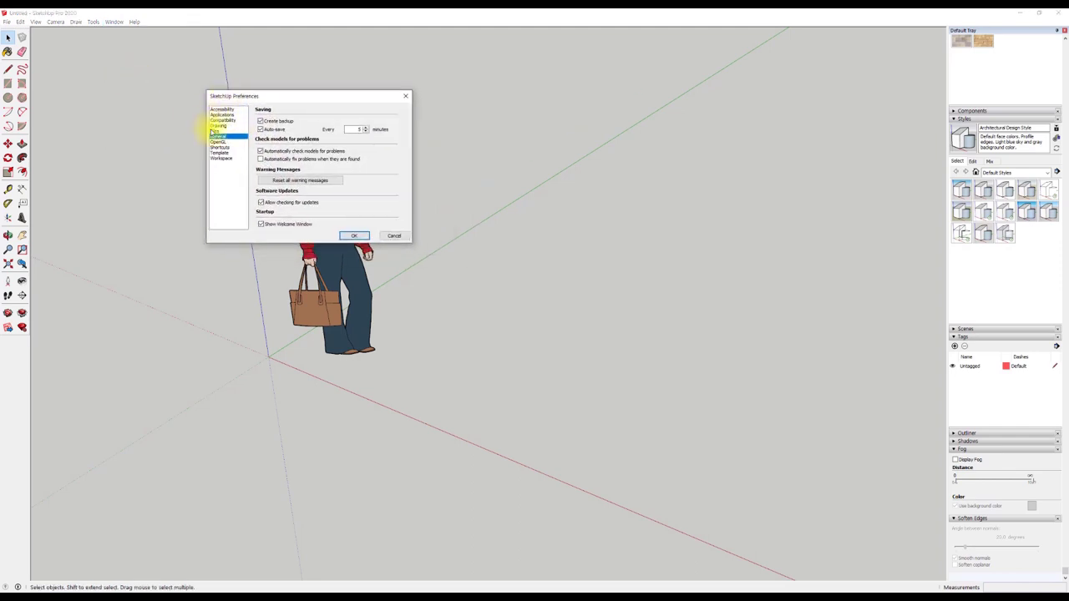
{"action": "left_click", "coordinate": [220, 148]}
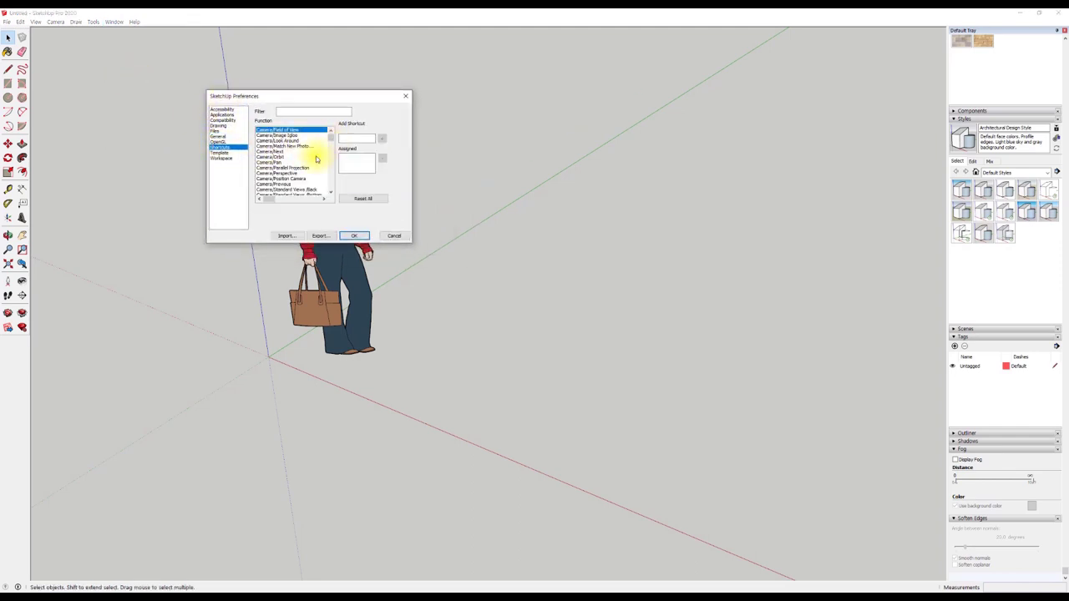
{"action": "left_click_drag", "start_coordinate": [315, 95], "coordinate": [303, 82]}
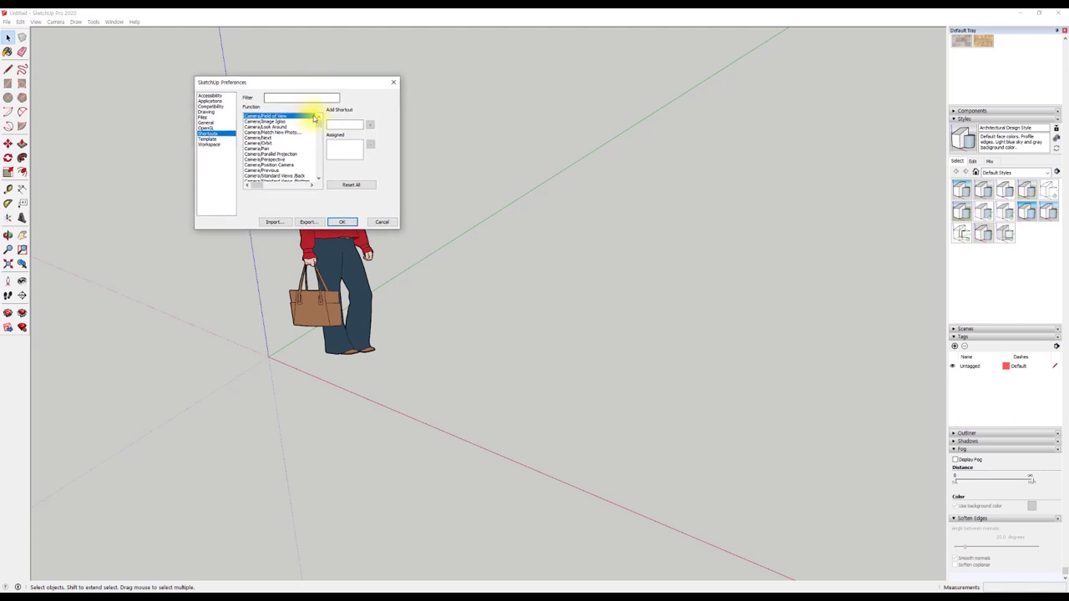
{"action": "left_click_drag", "start_coordinate": [319, 130], "coordinate": [317, 183]}
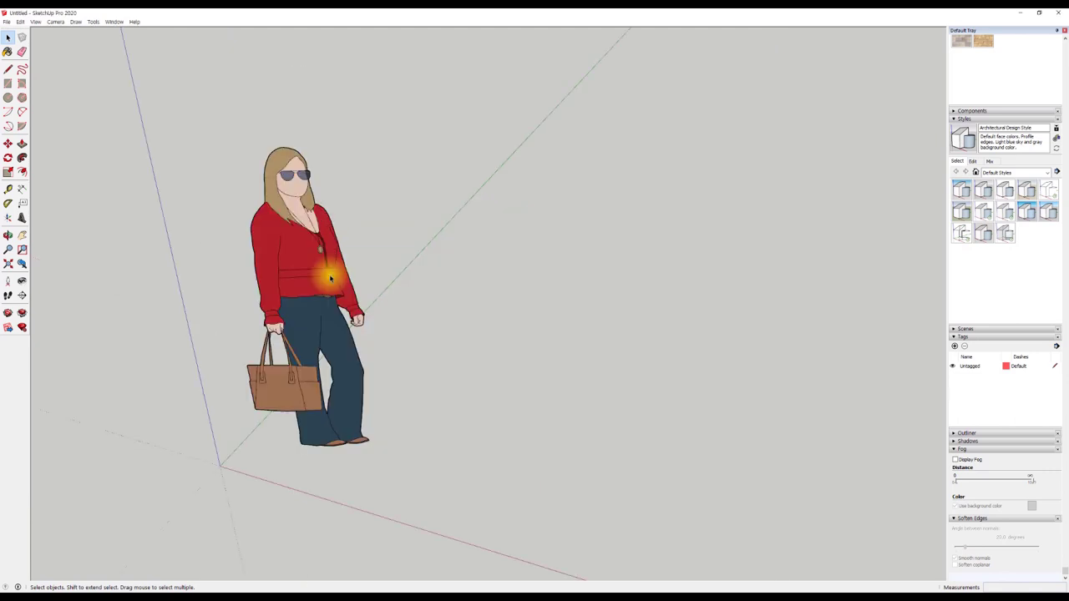
{"action": "scroll", "coordinate": [440, 299], "scroll_direction": "down", "scroll_amount": 1}
{"action": "scroll", "coordinate": [388, 308], "scroll_direction": "down", "scroll_amount": 2}
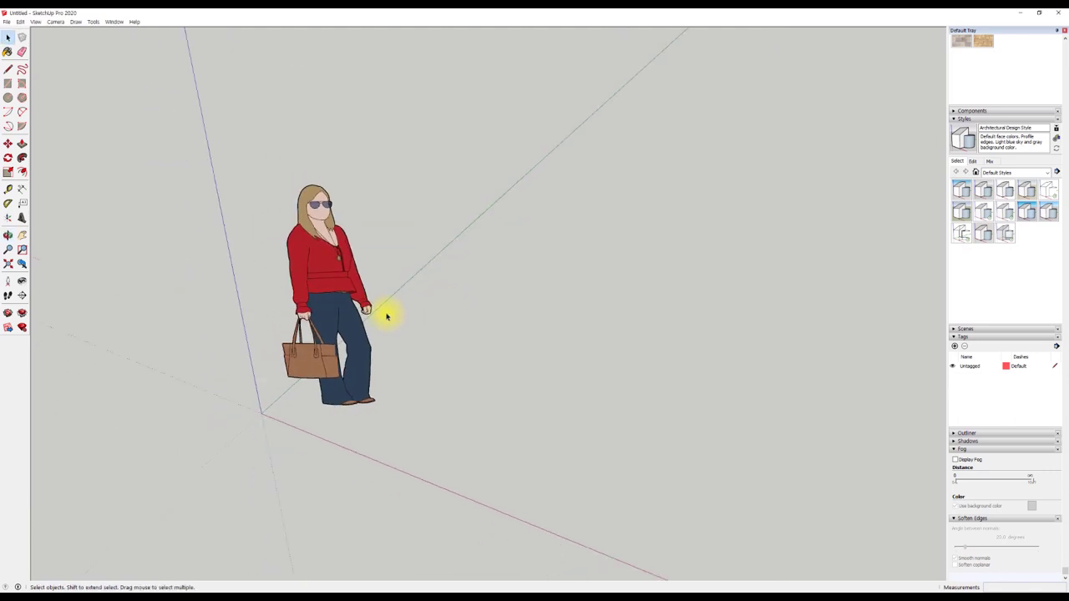
{"action": "scroll", "coordinate": [426, 306], "scroll_direction": "up", "scroll_amount": 2}
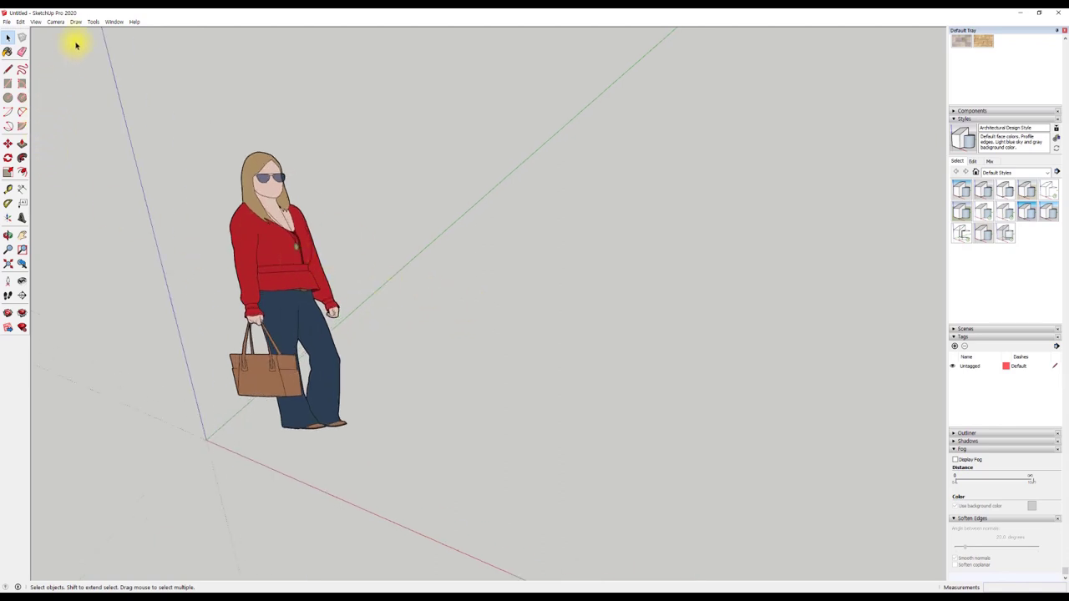
Step: Reopen Preferences, then close it without applying any changes
{"action": "left_click", "coordinate": [110, 22]}
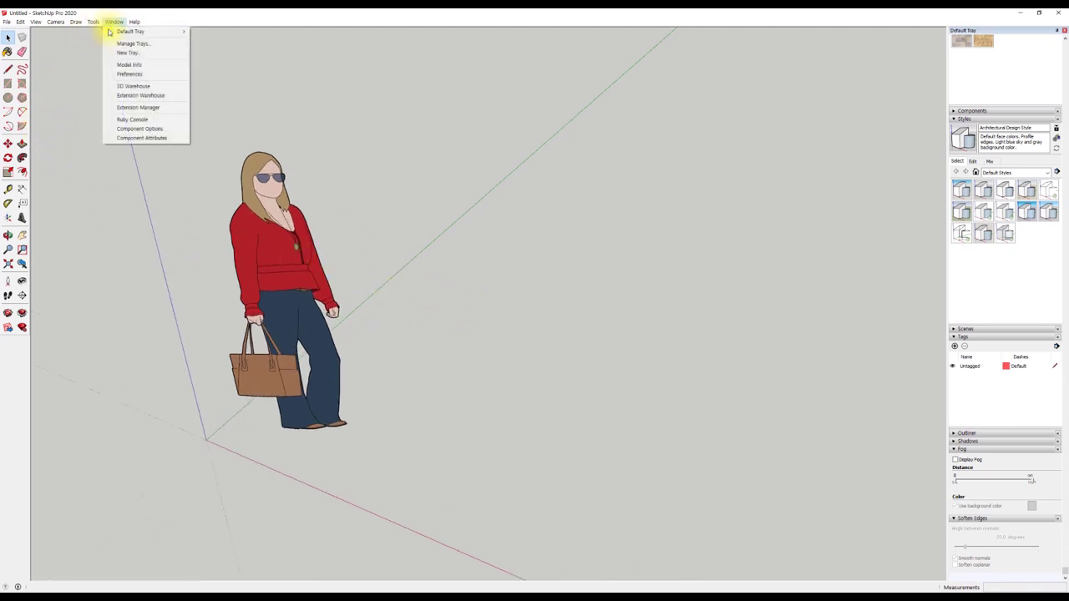
{"action": "left_click", "coordinate": [131, 74]}
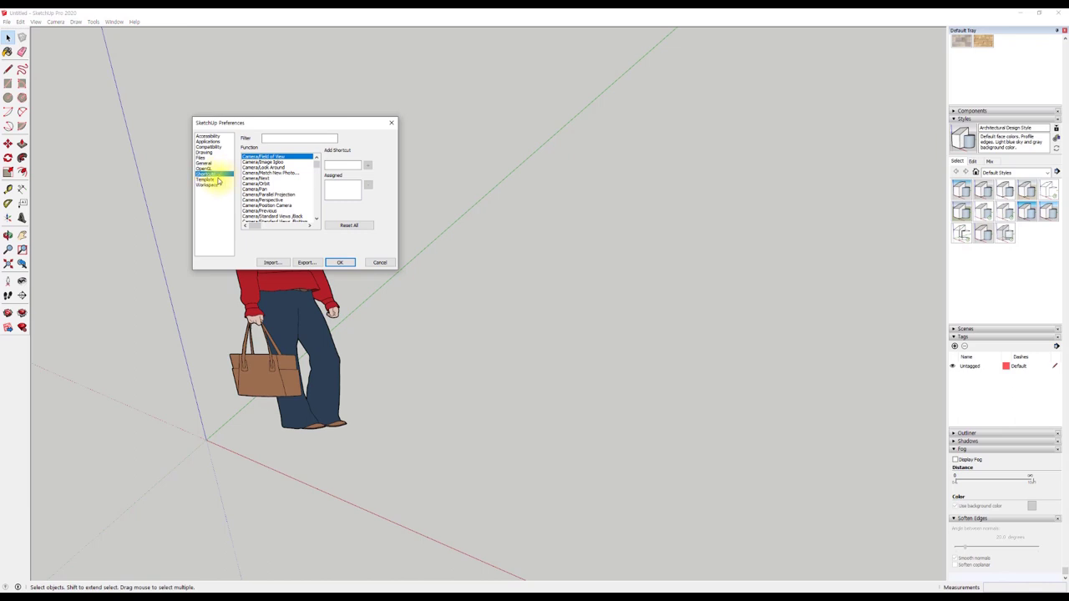
{"action": "left_click_drag", "start_coordinate": [317, 158], "coordinate": [317, 158]}
{"action": "left_click", "coordinate": [380, 263]}
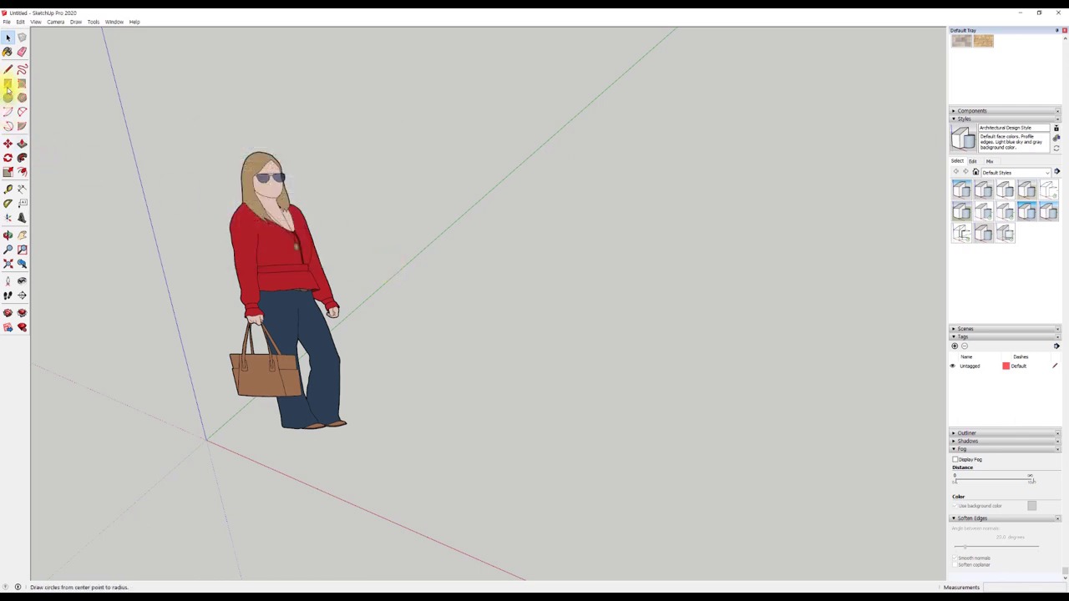
Step: Draw a ground rectangle beside the scale figure, push/pull it into a cube, and select it
{"action": "mouse_move", "coordinate": [502, 306]}
{"action": "middle_mouse_down"}
{"action": "mouse_move", "coordinate": [505, 316]}
{"action": "mouse_move", "coordinate": [429, 306]}
{"action": "middle_mouse_up"}
{"action": "left_click", "coordinate": [407, 289]}
{"action": "left_click", "coordinate": [465, 410]}
{"action": "scroll", "coordinate": [430, 347], "scroll_direction": "up", "scroll_amount": 3}
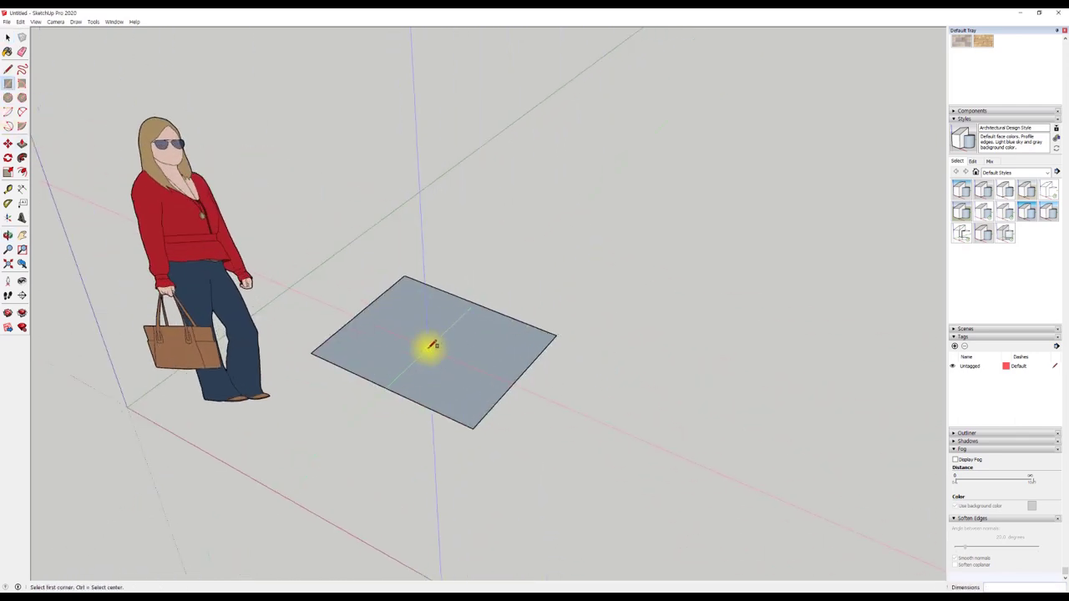
{"action": "key", "text": "p"}
{"action": "left_click_drag", "start_coordinate": [422, 346], "coordinate": [415, 198]}
{"action": "key", "text": "space"}
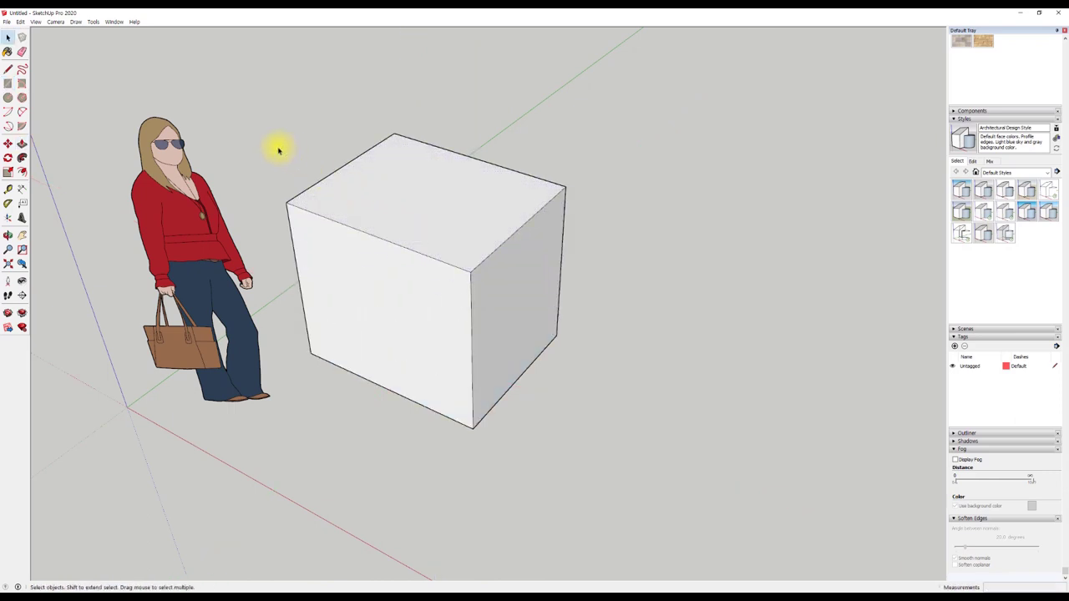
{"action": "left_click_drag", "start_coordinate": [259, 114], "coordinate": [675, 475]}
Step: Orbit around the cube and figure, reselecting the entire cube
{"action": "middle_click_drag", "start_coordinate": [442, 299], "coordinate": [412, 297]}
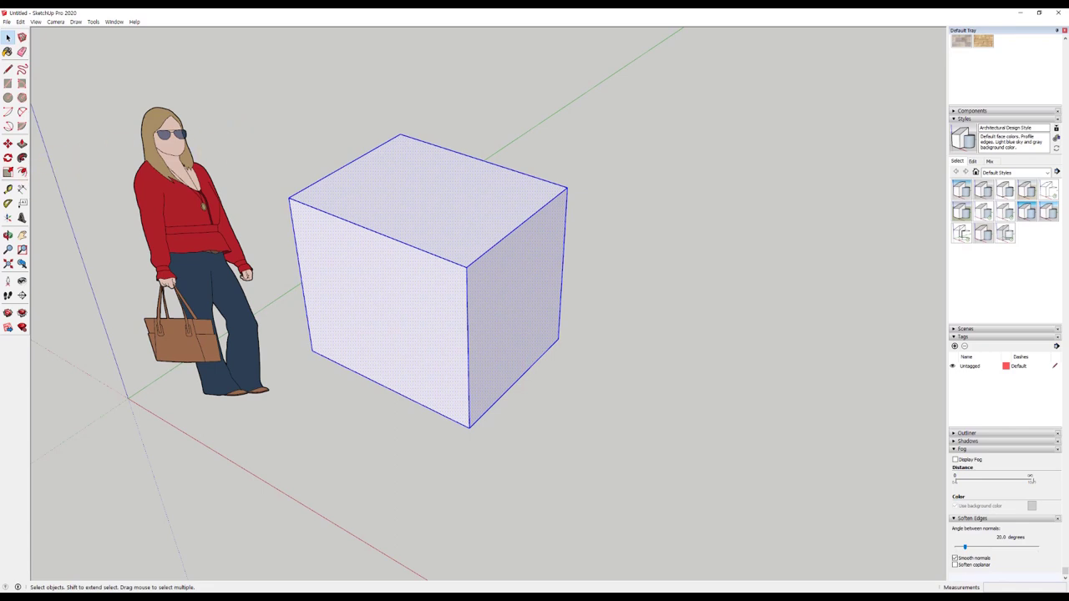
{"action": "middle_click_drag", "start_coordinate": [415, 203], "coordinate": [351, 167]}
{"action": "mouse_move", "coordinate": [306, 112]}
{"action": "left_mouse_down"}
{"action": "mouse_move", "coordinate": [802, 573]}
{"action": "mouse_move", "coordinate": [680, 494]}
{"action": "left_mouse_up"}
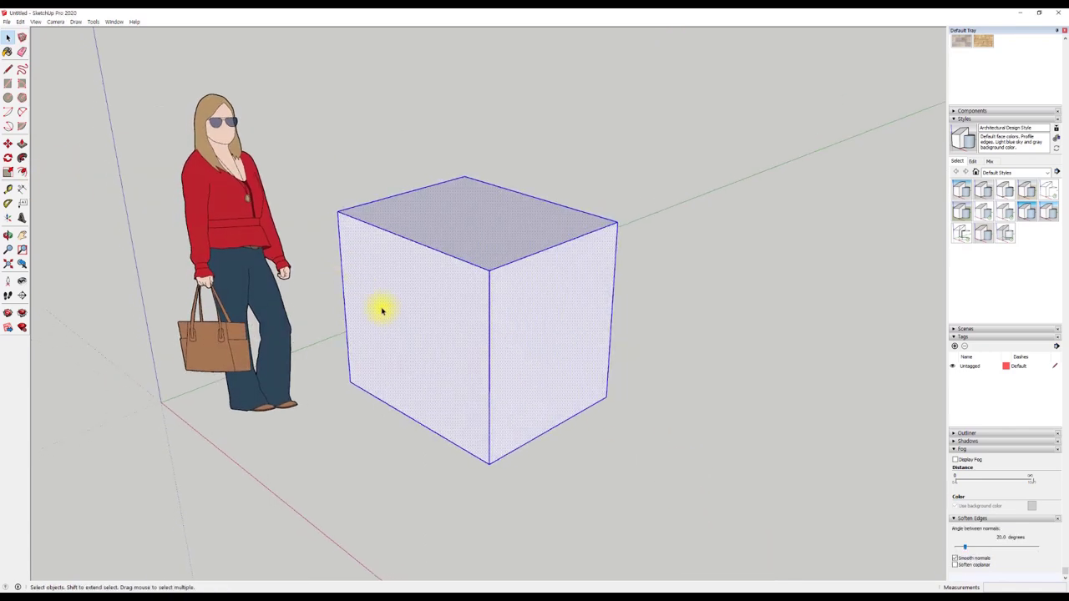
{"action": "mouse_move", "coordinate": [310, 142]}
{"action": "left_mouse_down"}
{"action": "mouse_move", "coordinate": [682, 523]}
{"action": "mouse_move", "coordinate": [620, 431]}
{"action": "left_mouse_up"}
{"action": "mouse_move", "coordinate": [406, 288]}
{"action": "middle_mouse_down"}
{"action": "mouse_move", "coordinate": [379, 291]}
{"action": "mouse_move", "coordinate": [425, 286]}
{"action": "middle_mouse_up"}
{"action": "middle_click_drag", "start_coordinate": [410, 222], "coordinate": [420, 203]}
Step: Make the selected cube a group, then select the figure and the cube group
{"action": "right_click", "coordinate": [421, 201]}
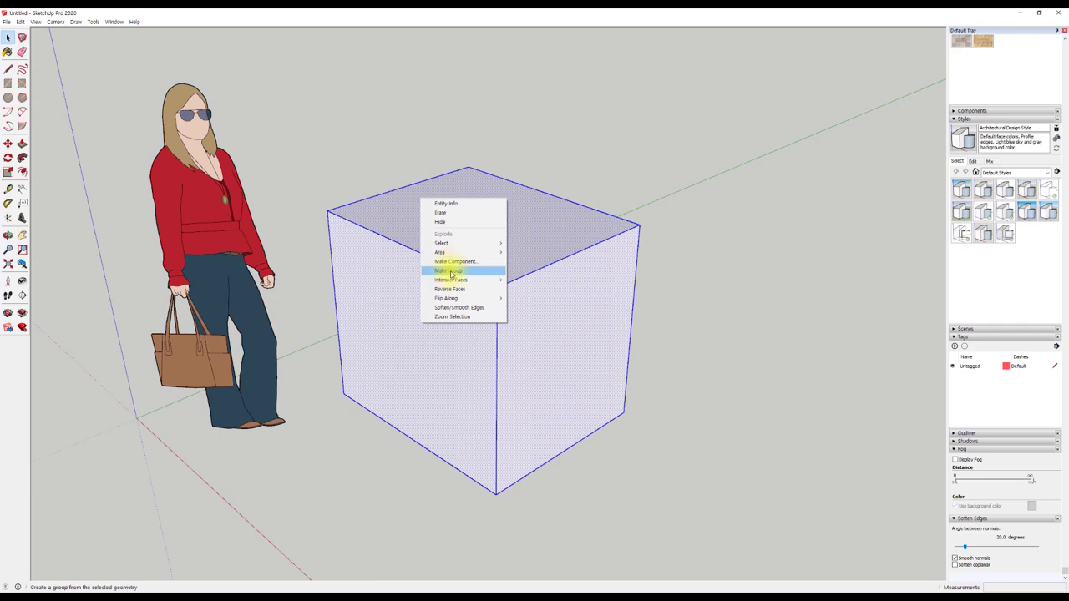
{"action": "left_click", "coordinate": [451, 272]}
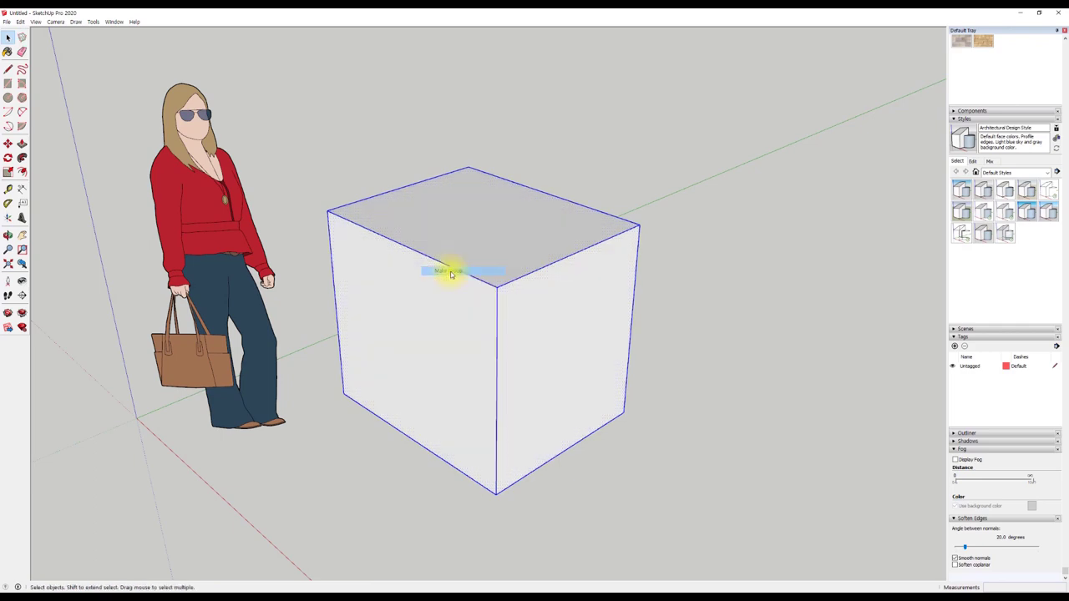
{"action": "left_click", "coordinate": [702, 184]}
{"action": "left_click", "coordinate": [186, 208]}
{"action": "left_click", "coordinate": [410, 229]}
Step: Select the cube group and explode it back into loose geometry
{"action": "mouse_move", "coordinate": [723, 370]}
{"action": "middle_mouse_down"}
{"action": "mouse_move", "coordinate": [321, 280]}
{"action": "mouse_move", "coordinate": [492, 242]}
{"action": "mouse_move", "coordinate": [490, 308]}
{"action": "middle_mouse_up"}
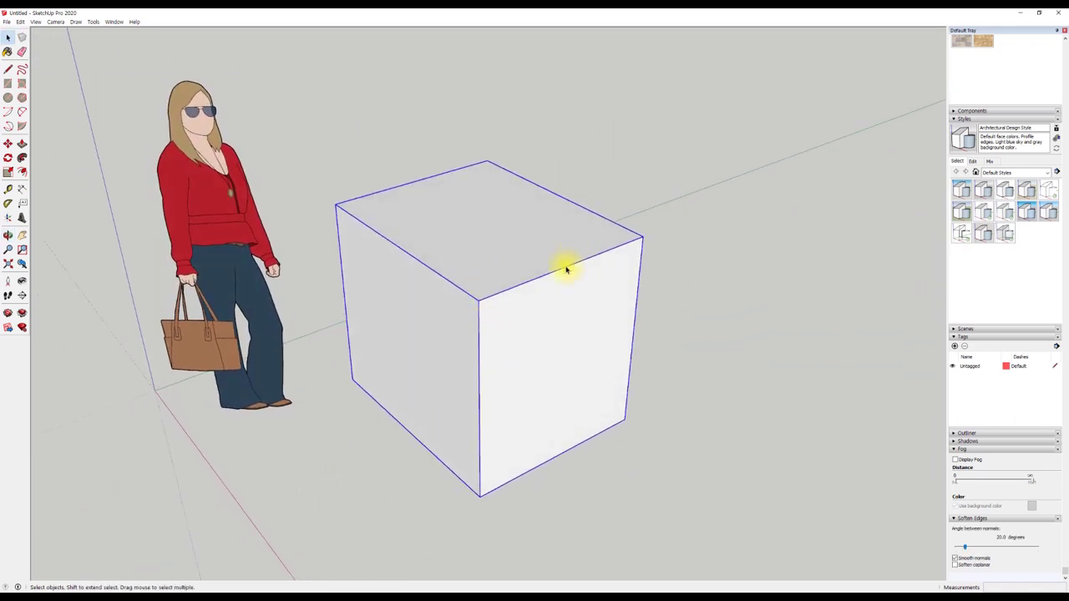
{"action": "mouse_move", "coordinate": [566, 269]}
{"action": "middle_mouse_down"}
{"action": "mouse_move", "coordinate": [444, 200]}
{"action": "mouse_move", "coordinate": [365, 172]}
{"action": "middle_mouse_up"}
{"action": "left_click_drag", "start_coordinate": [357, 153], "coordinate": [786, 584]}
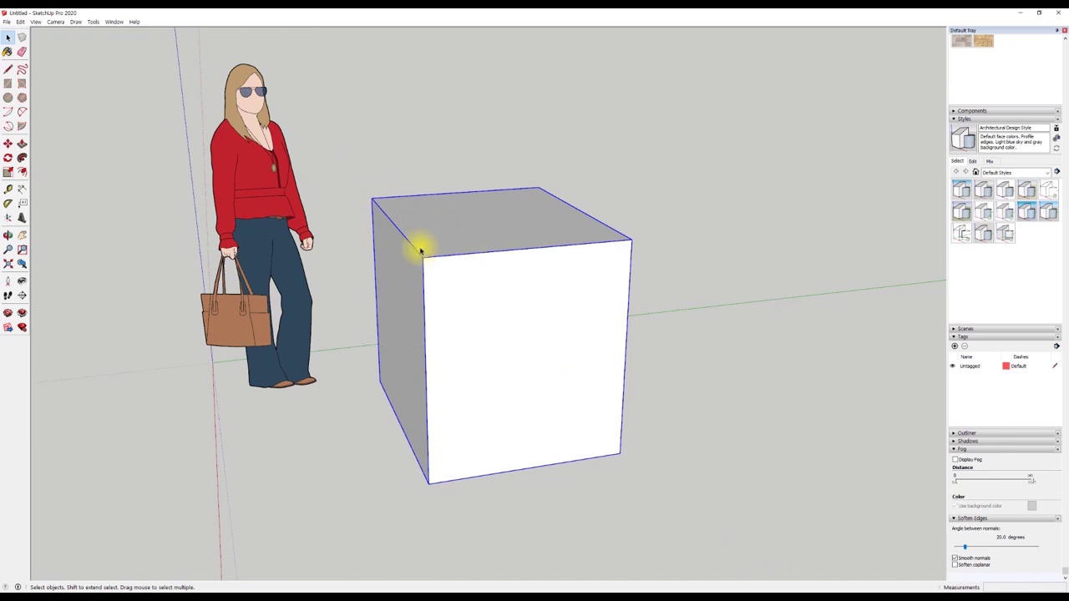
{"action": "mouse_move", "coordinate": [421, 250]}
{"action": "middle_mouse_down"}
{"action": "mouse_move", "coordinate": [494, 267]}
{"action": "mouse_move", "coordinate": [469, 298]}
{"action": "middle_mouse_up"}
{"action": "right_click", "coordinate": [456, 206]}
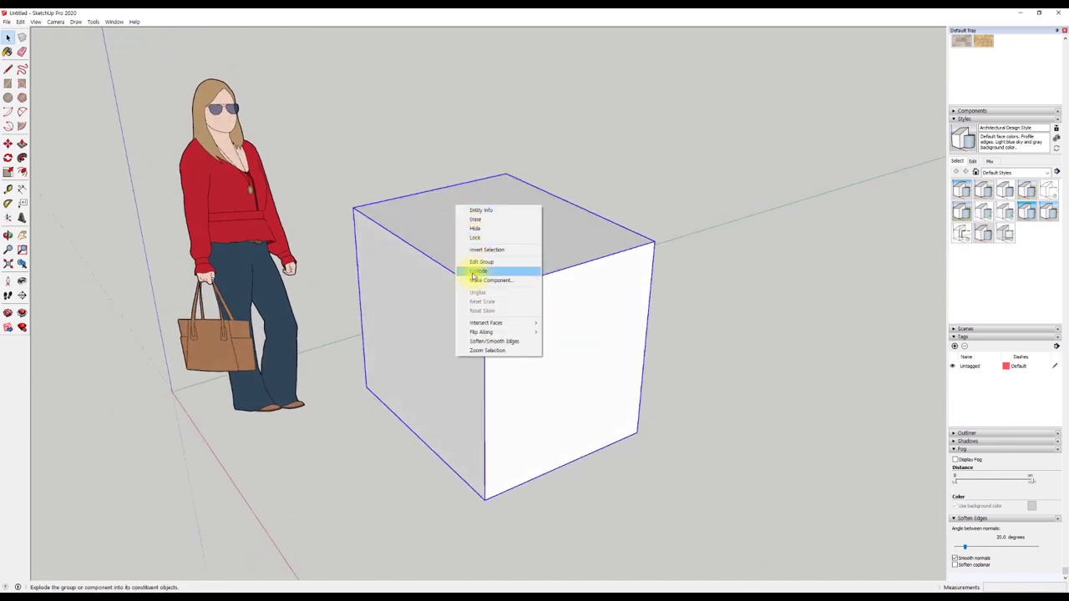
{"action": "left_click", "coordinate": [473, 273]}
Step: Select all of the exploded cube's faces and group them again
{"action": "left_click", "coordinate": [389, 222]}
{"action": "triple_click", "coordinate": [461, 228]}
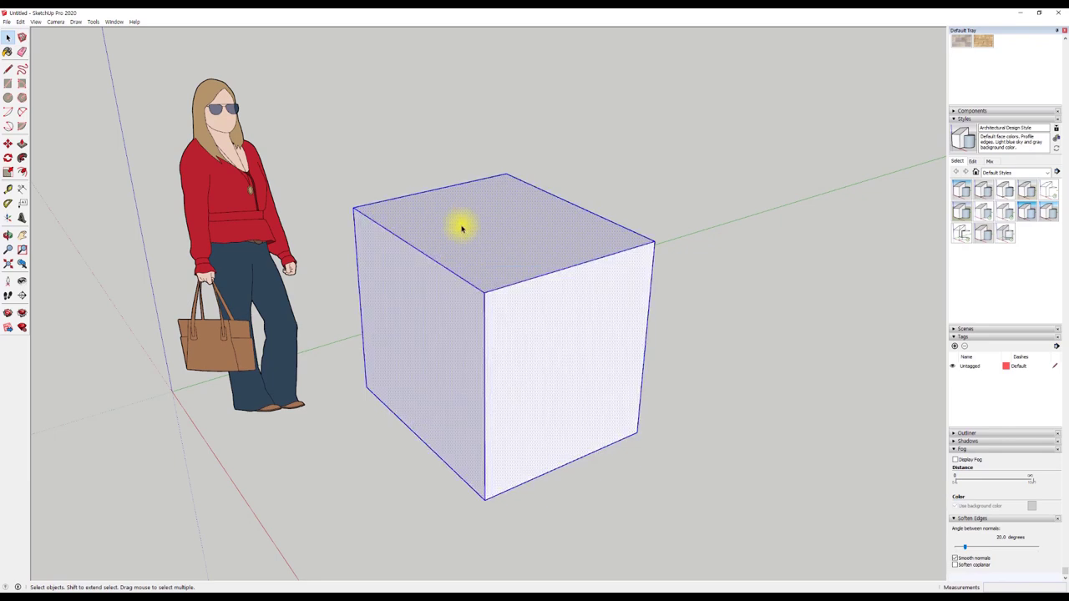
{"action": "left_click_drag", "start_coordinate": [317, 147], "coordinate": [728, 544]}
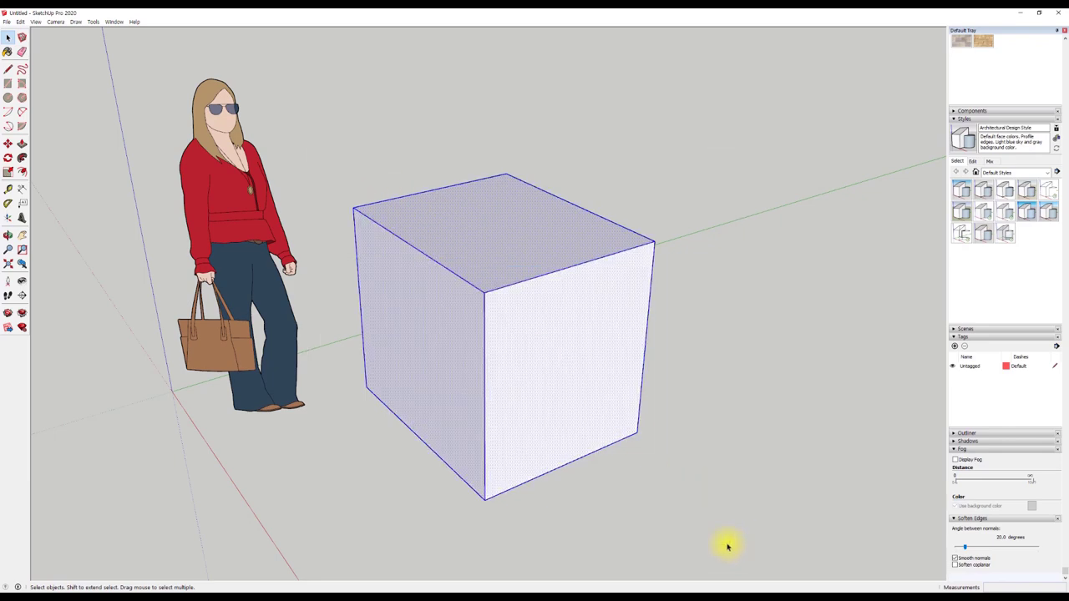
{"action": "right_click", "coordinate": [428, 219]}
{"action": "left_click", "coordinate": [455, 281]}
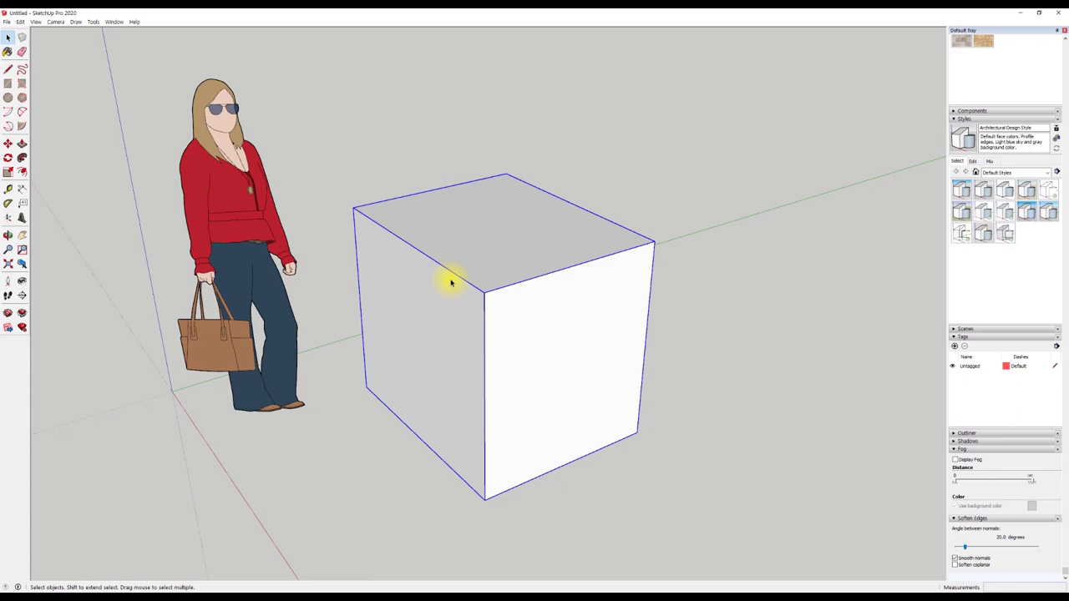
Step: Explode the cube group again and reselect the whole loose cube
{"action": "right_click", "coordinate": [428, 213]}
{"action": "left_click", "coordinate": [453, 275]}
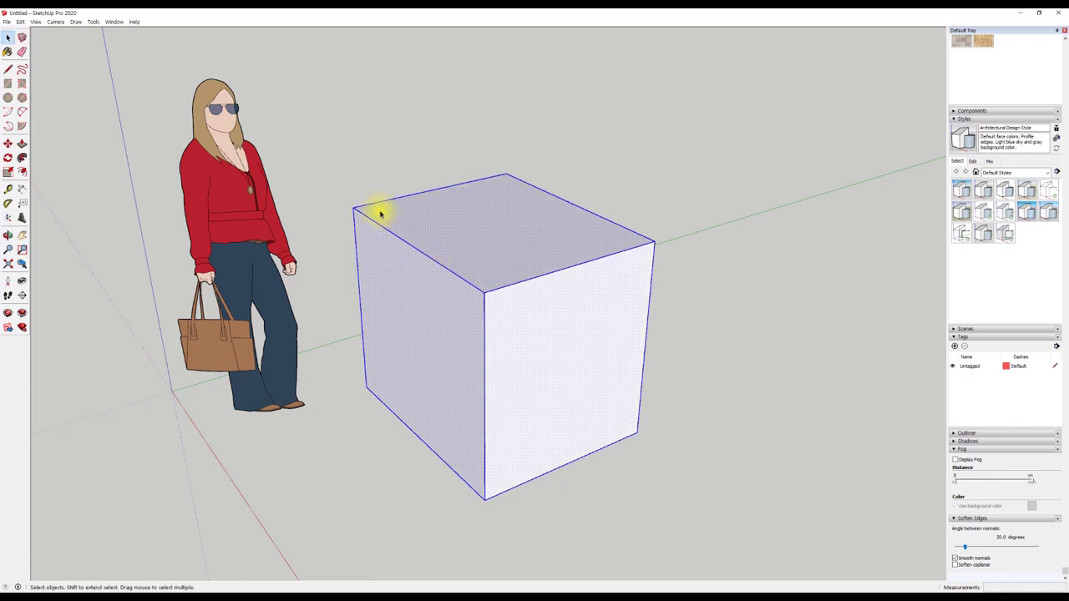
{"action": "left_click_drag", "start_coordinate": [344, 162], "coordinate": [752, 557]}
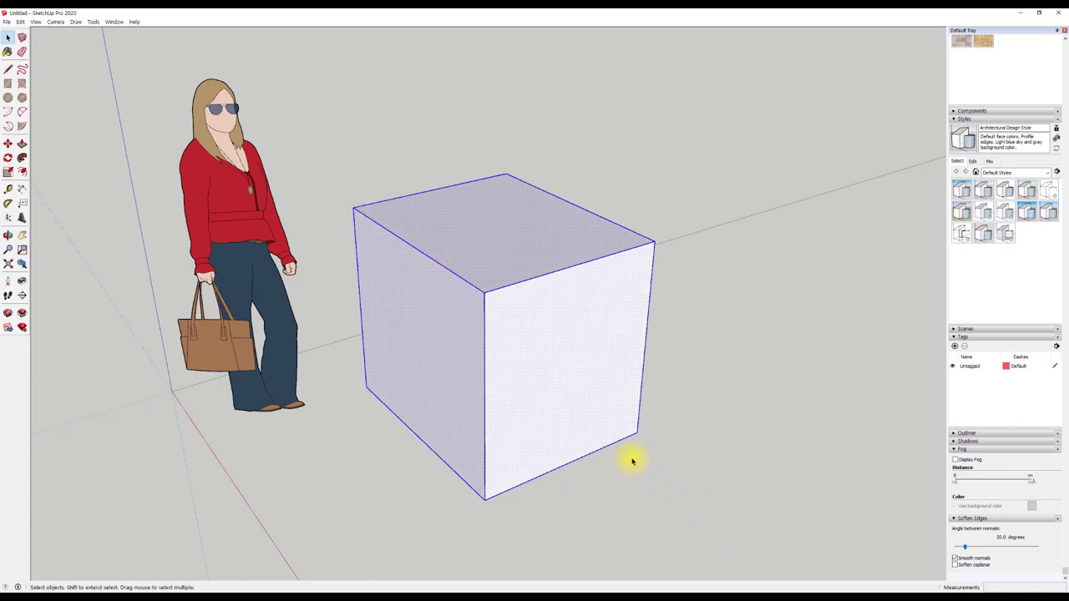
{"action": "left_click", "coordinate": [113, 22]}
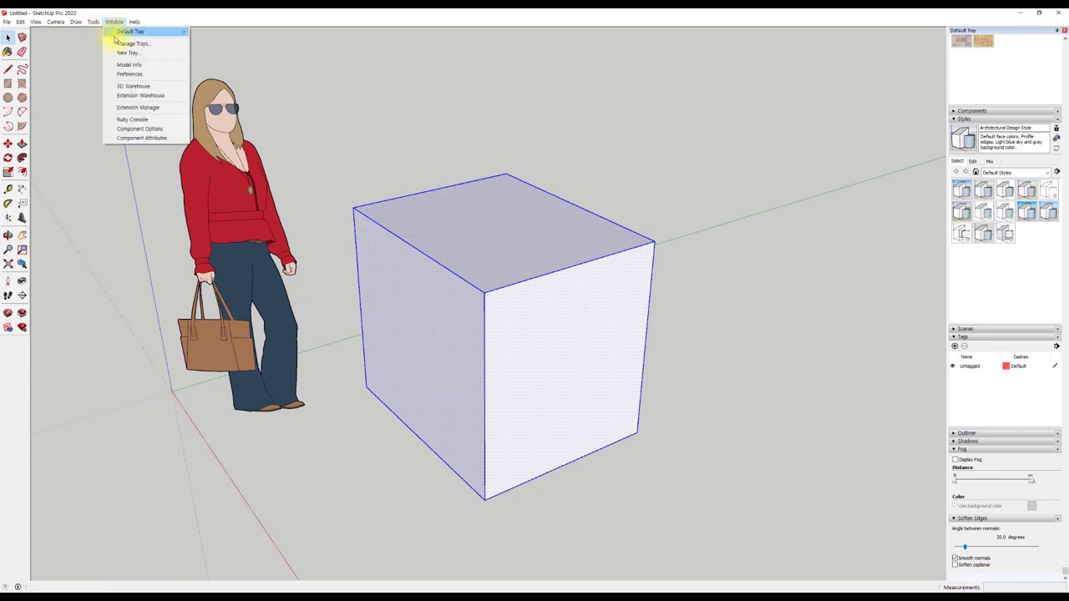
Step: Filter shortcuts by 'ake' and assign Ctrl+G to Edit/Item/Make Group
{"action": "left_click", "coordinate": [136, 77]}
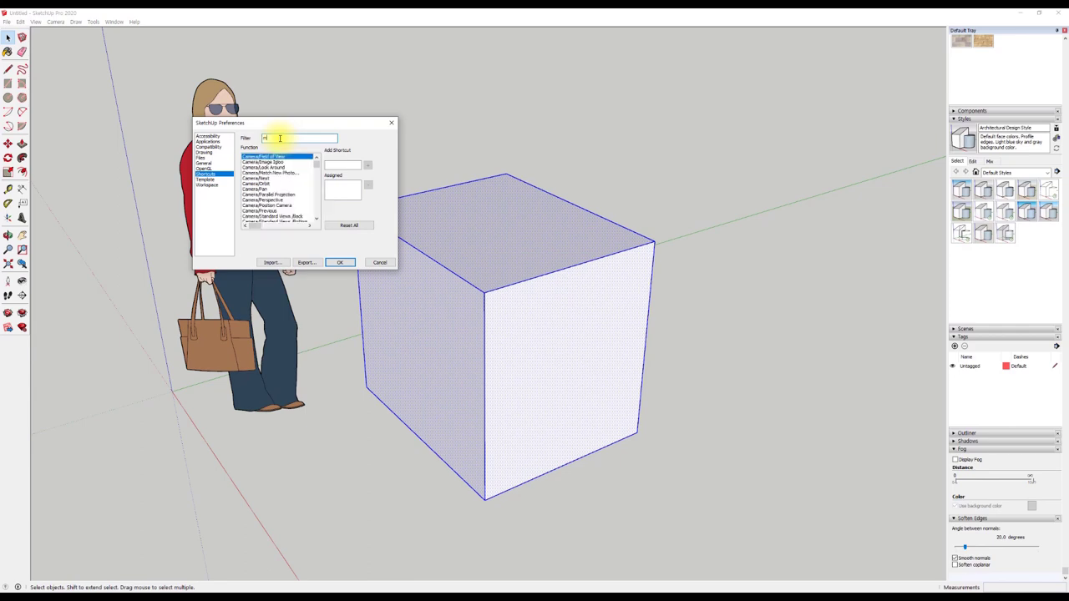
{"action": "type", "text": "ake"}
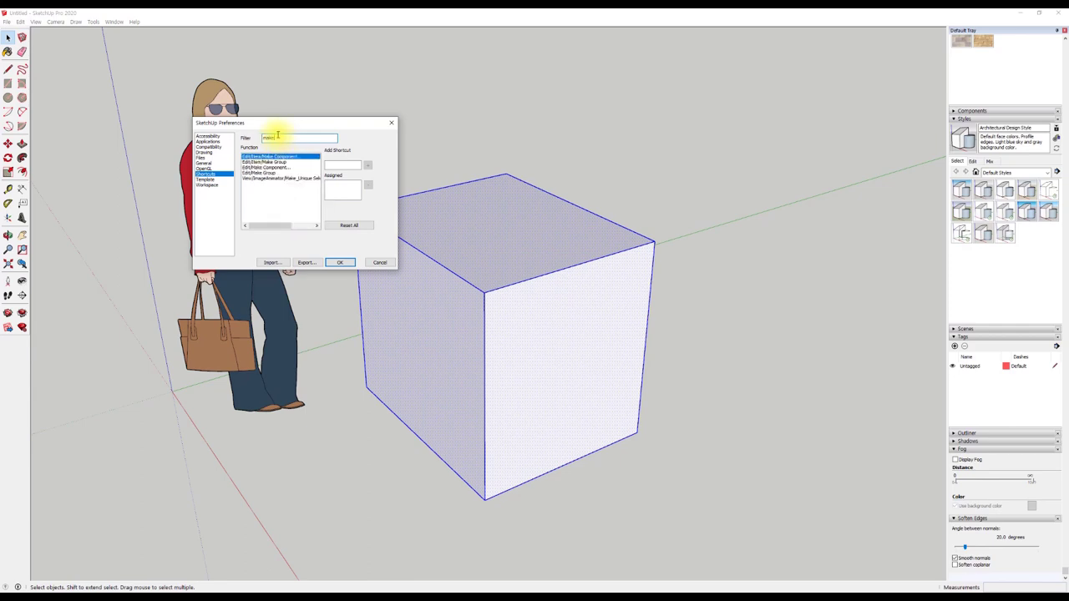
{"action": "left_click", "coordinate": [247, 162]}
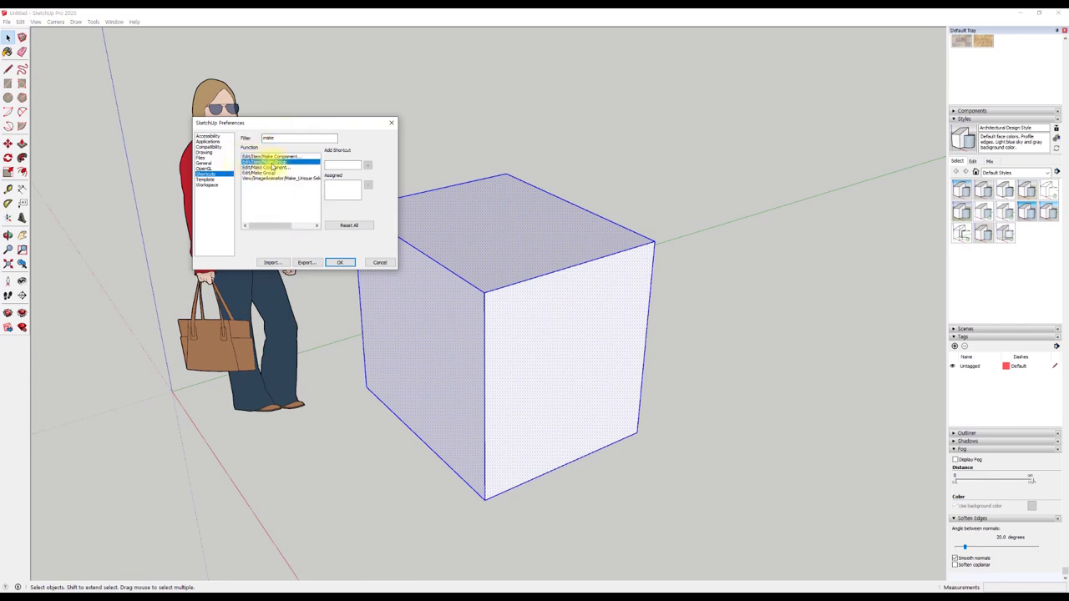
{"action": "left_click", "coordinate": [274, 157]}
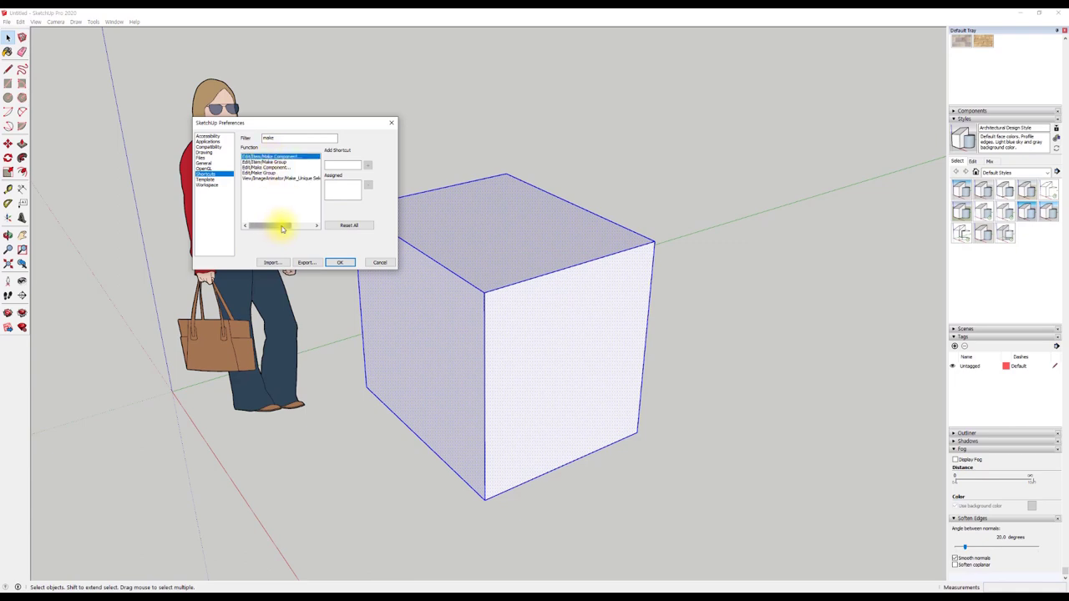
{"action": "left_click", "coordinate": [276, 162]}
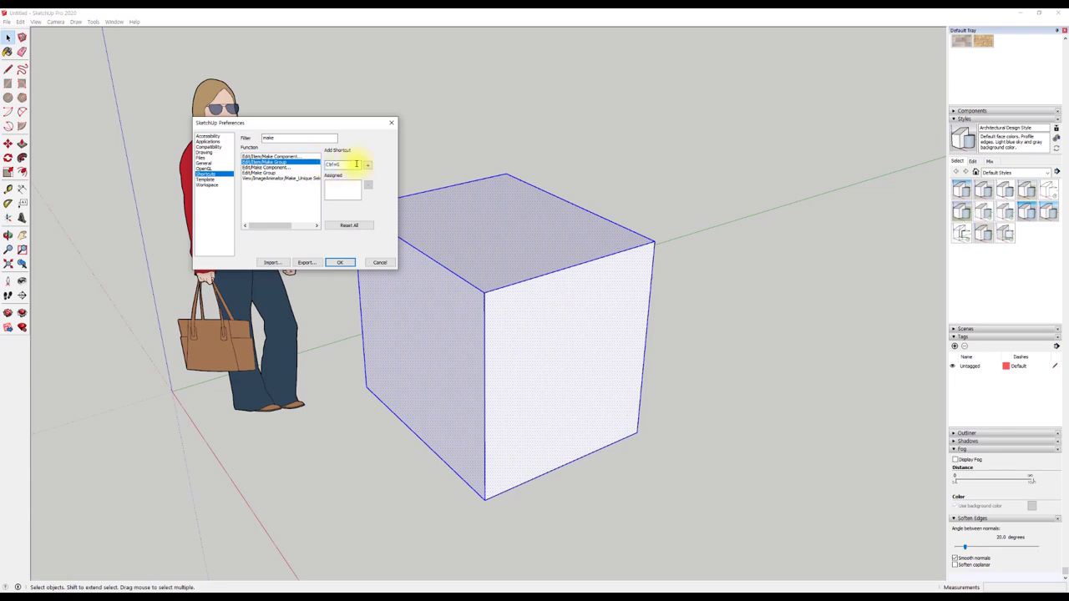
{"action": "left_click", "coordinate": [368, 167]}
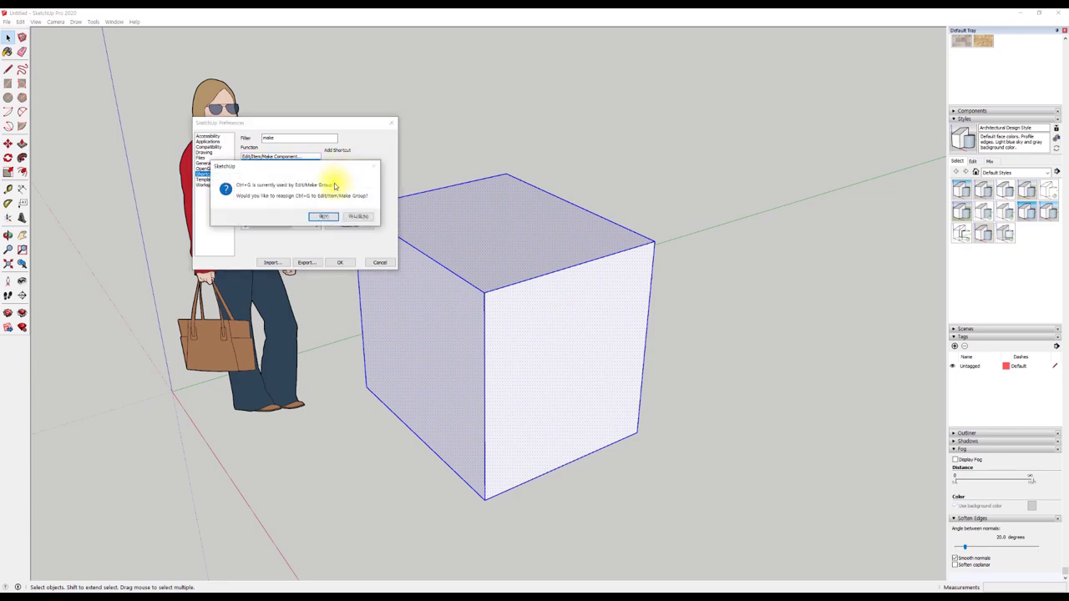
Step: Confirm reassigning Ctrl+G away from Edit/Make Group and save with OK
{"action": "left_click_drag", "start_coordinate": [270, 165], "coordinate": [197, 123]}
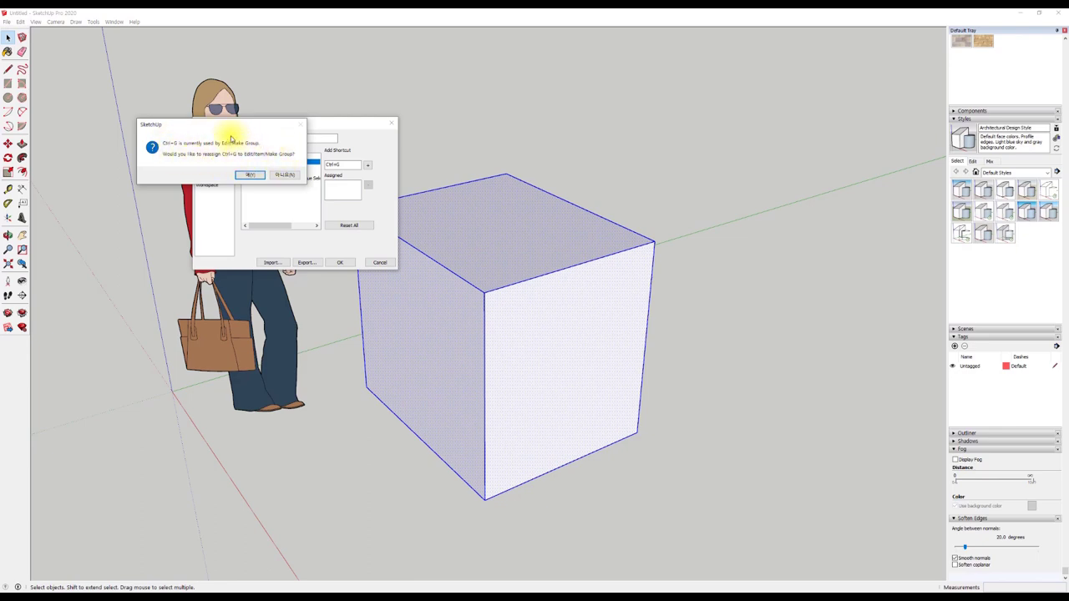
{"action": "mouse_move", "coordinate": [224, 123]}
{"action": "left_mouse_down"}
{"action": "mouse_move", "coordinate": [497, 112]}
{"action": "mouse_move", "coordinate": [433, 125]}
{"action": "left_mouse_up"}
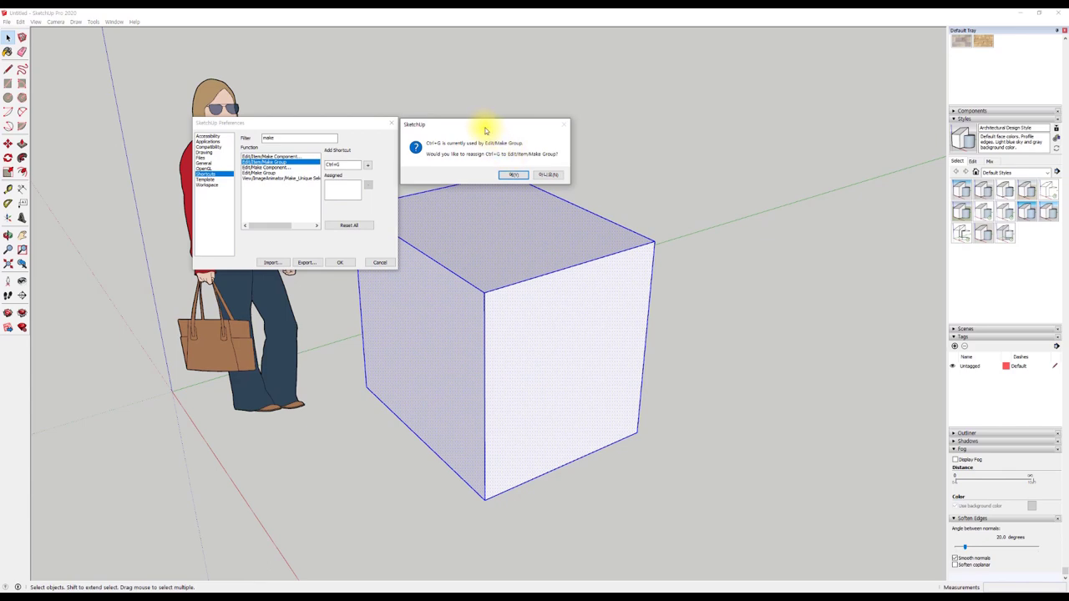
{"action": "left_click_drag", "start_coordinate": [485, 131], "coordinate": [492, 138]}
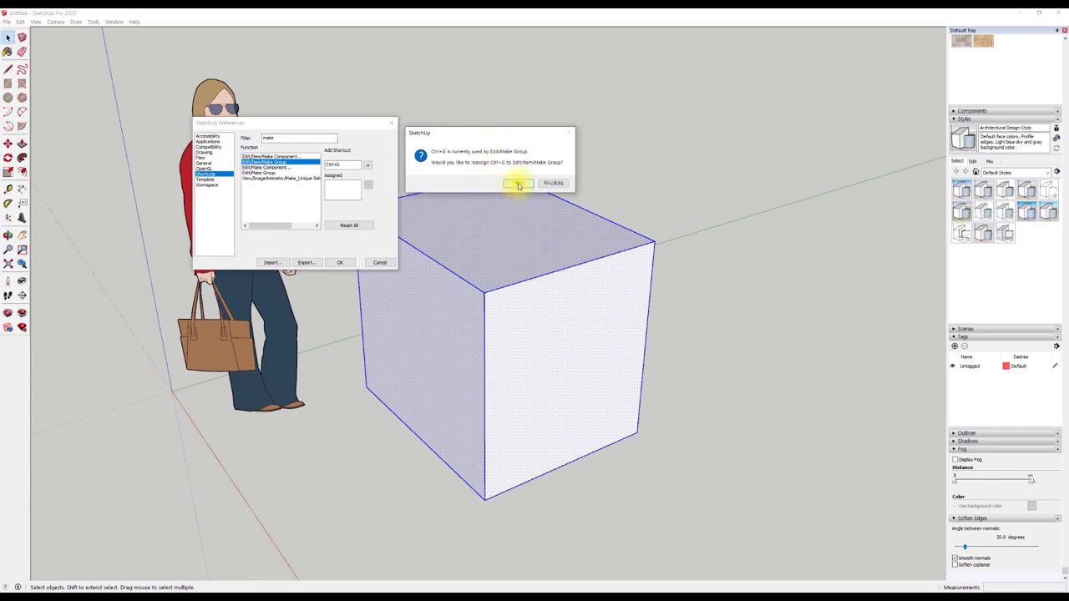
{"action": "left_click", "coordinate": [517, 185]}
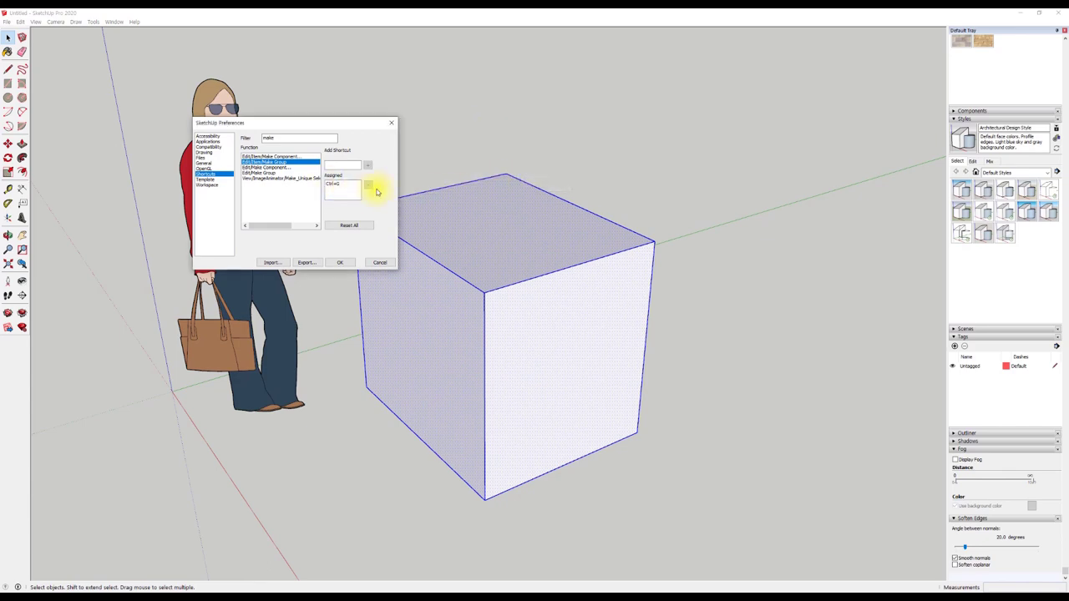
{"action": "left_click", "coordinate": [339, 266]}
{"action": "left_click", "coordinate": [493, 219]}
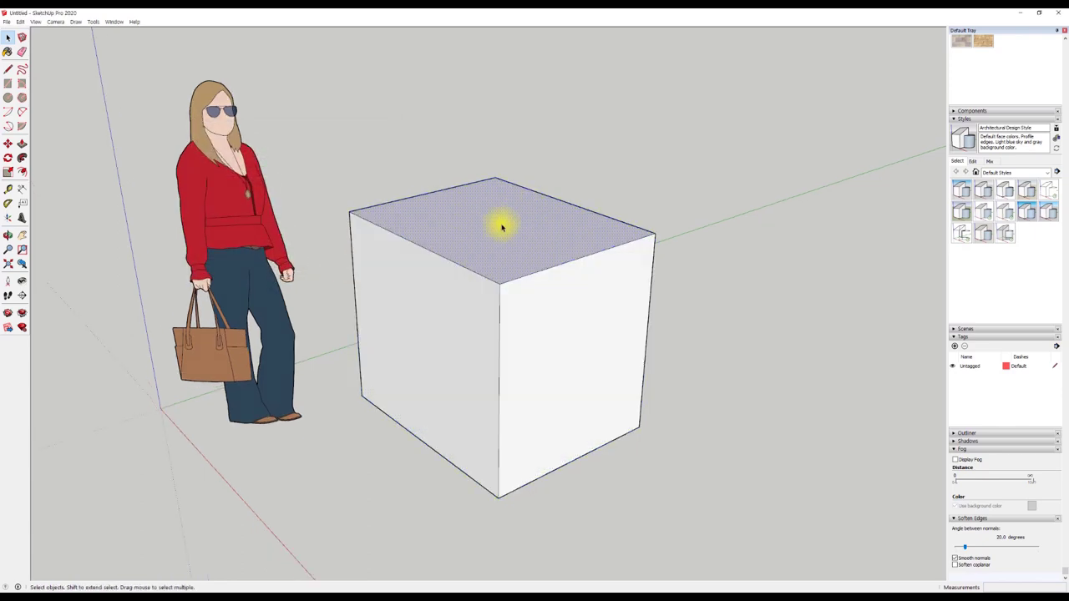
{"action": "triple_click", "coordinate": [501, 226]}
{"action": "middle_click_drag", "start_coordinate": [493, 219], "coordinate": [468, 224]}
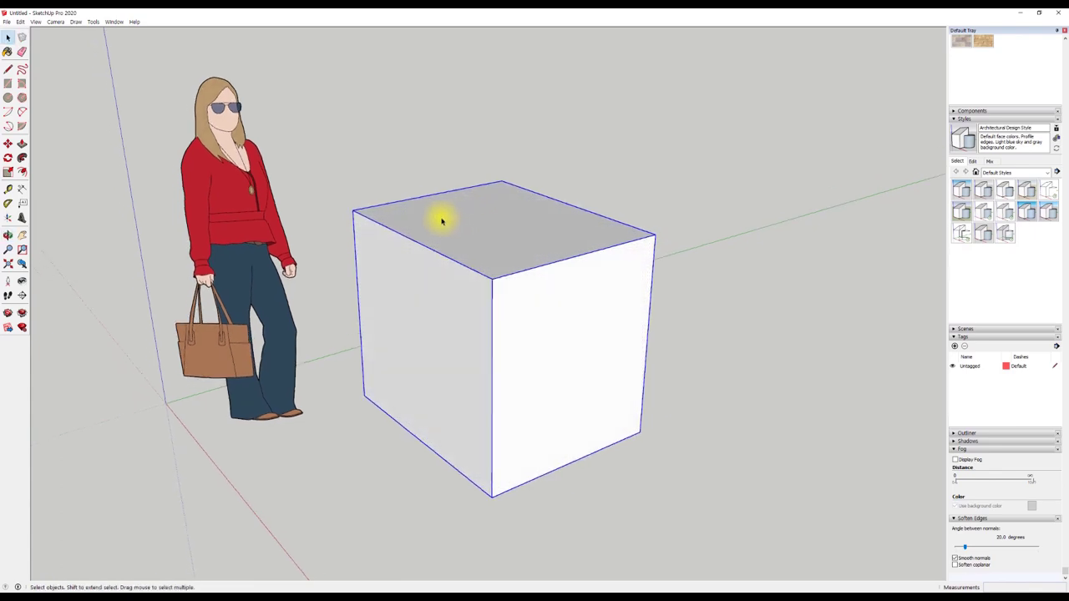
{"action": "triple_click", "coordinate": [493, 243]}
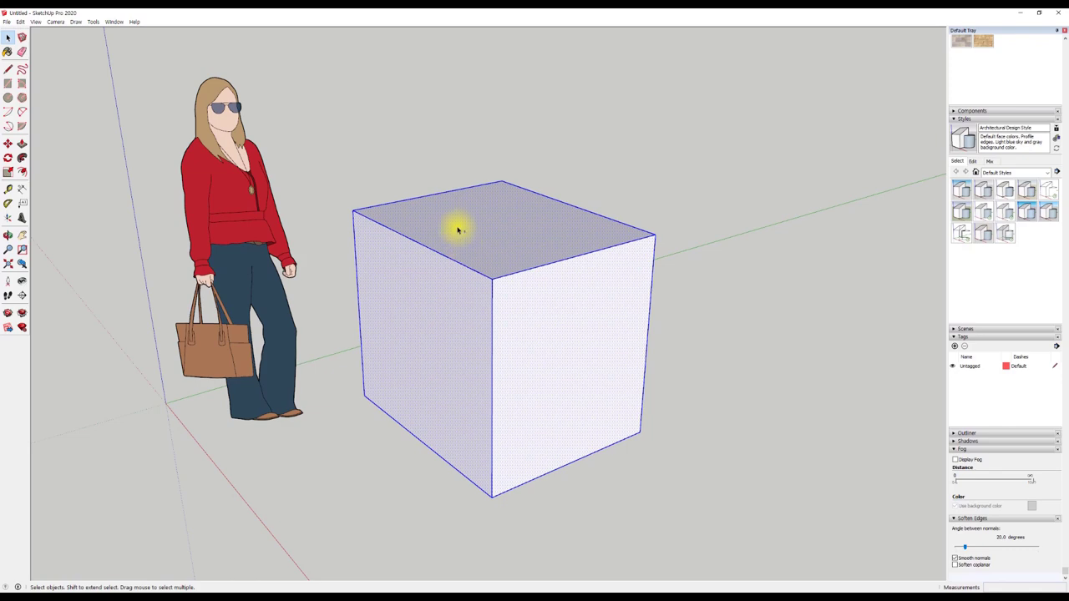
{"action": "left_click", "coordinate": [458, 229], "text": "ctrl+shift"}
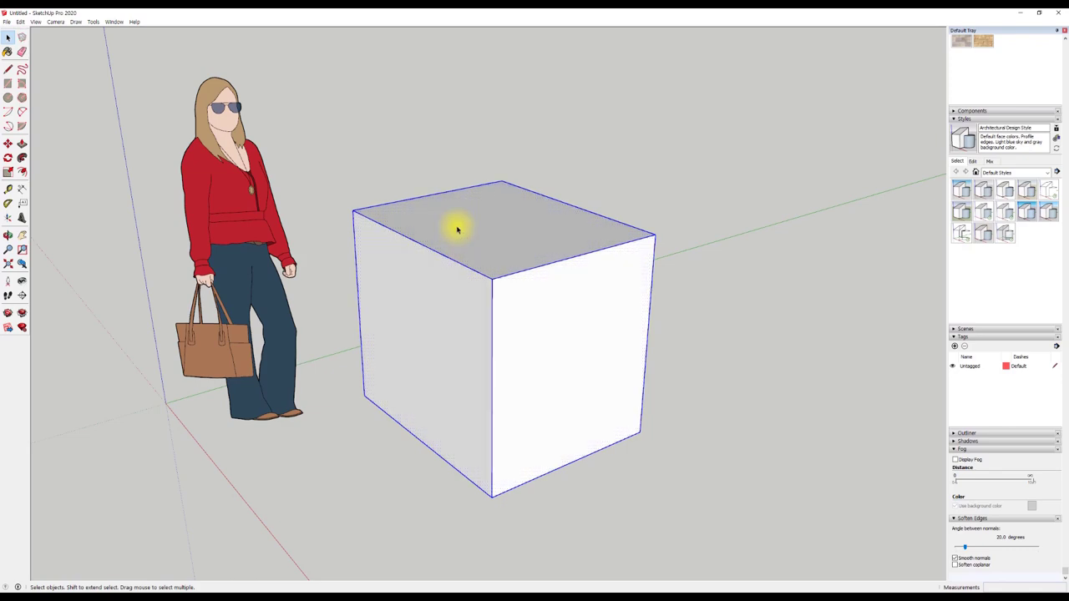
{"action": "triple_click", "coordinate": [458, 230]}
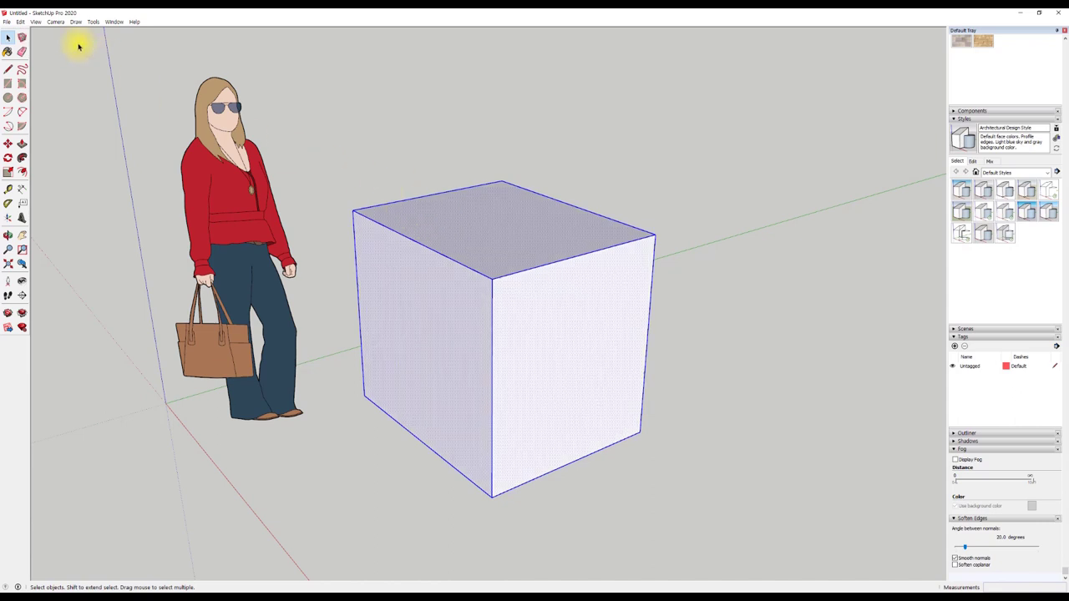
{"action": "middle_click_drag", "start_coordinate": [359, 109], "coordinate": [372, 190]}
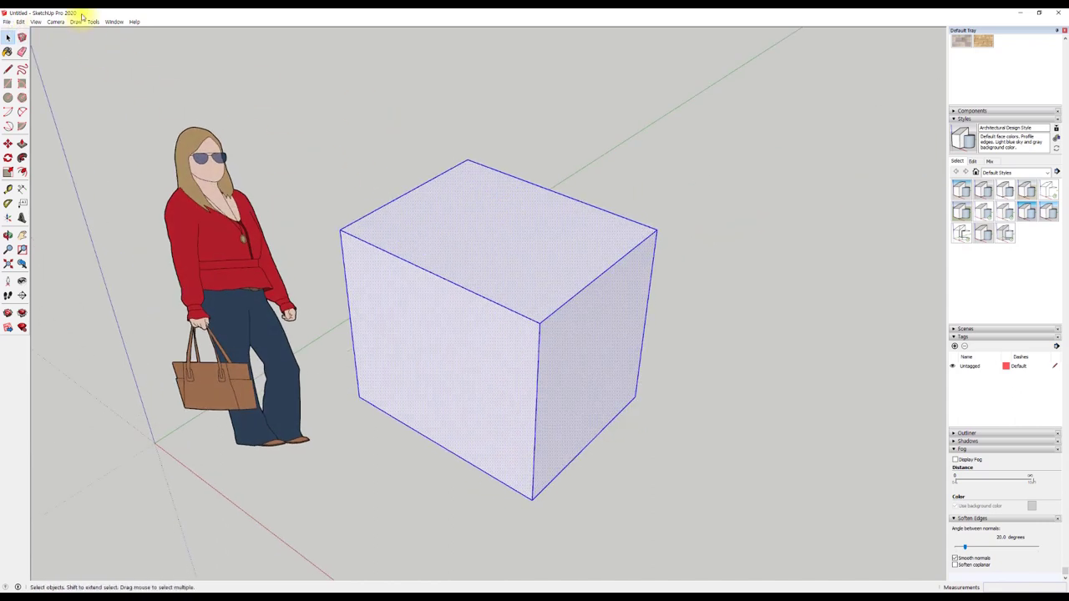
{"action": "left_click", "coordinate": [112, 22]}
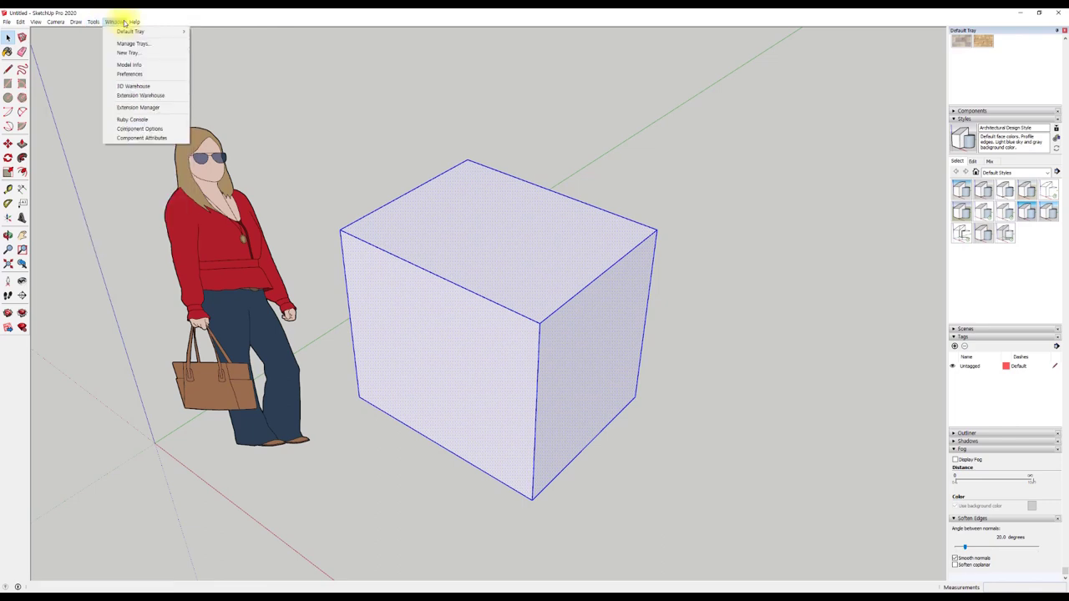
{"action": "left_click", "coordinate": [134, 73]}
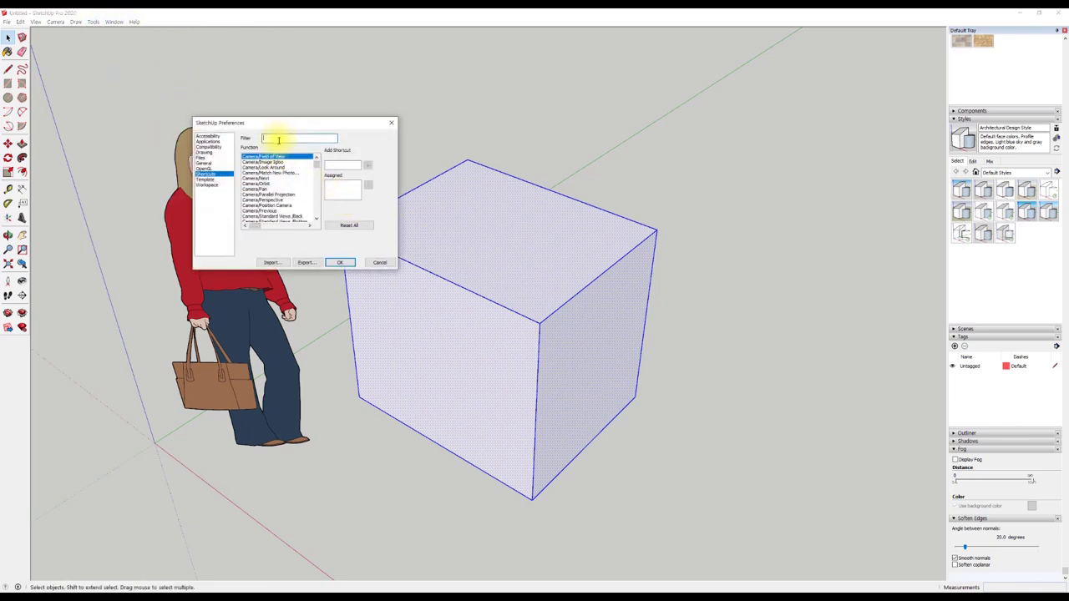
{"action": "type", "text": "ex"}
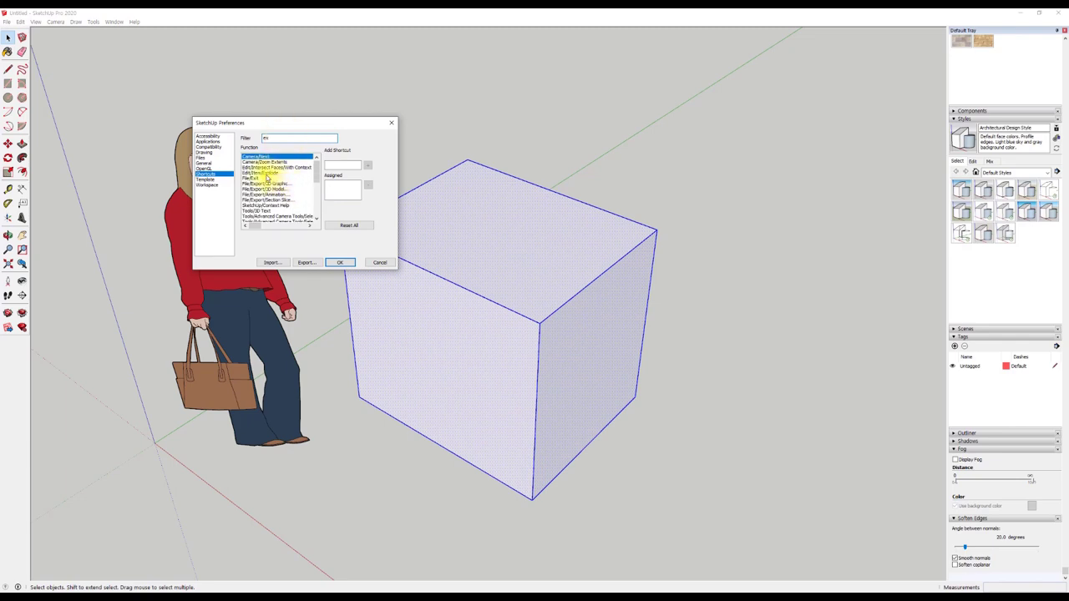
{"action": "left_click", "coordinate": [274, 173]}
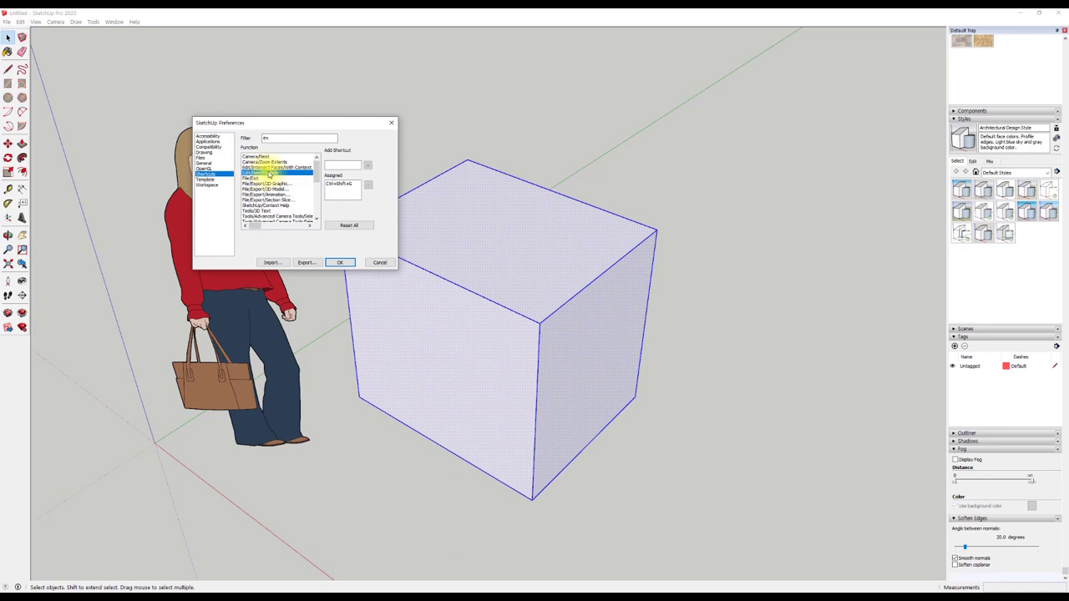
{"action": "left_click", "coordinate": [383, 265]}
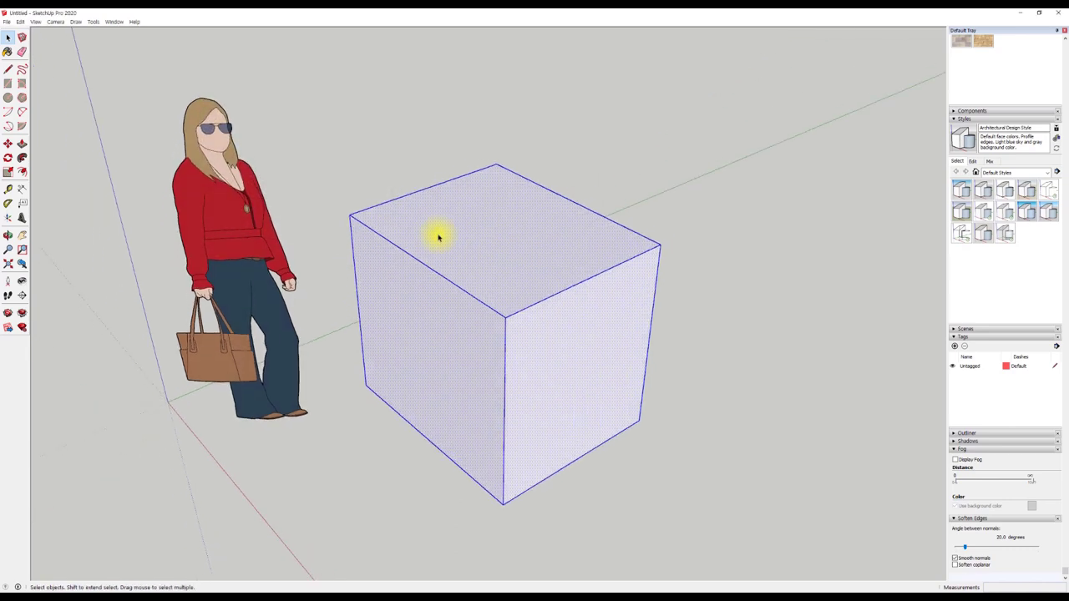
{"action": "left_click", "coordinate": [477, 222]}
Step: Select the whole cube, make it a group, then explode it again
{"action": "double_click", "coordinate": [477, 222]}
{"action": "right_click", "coordinate": [478, 222]}
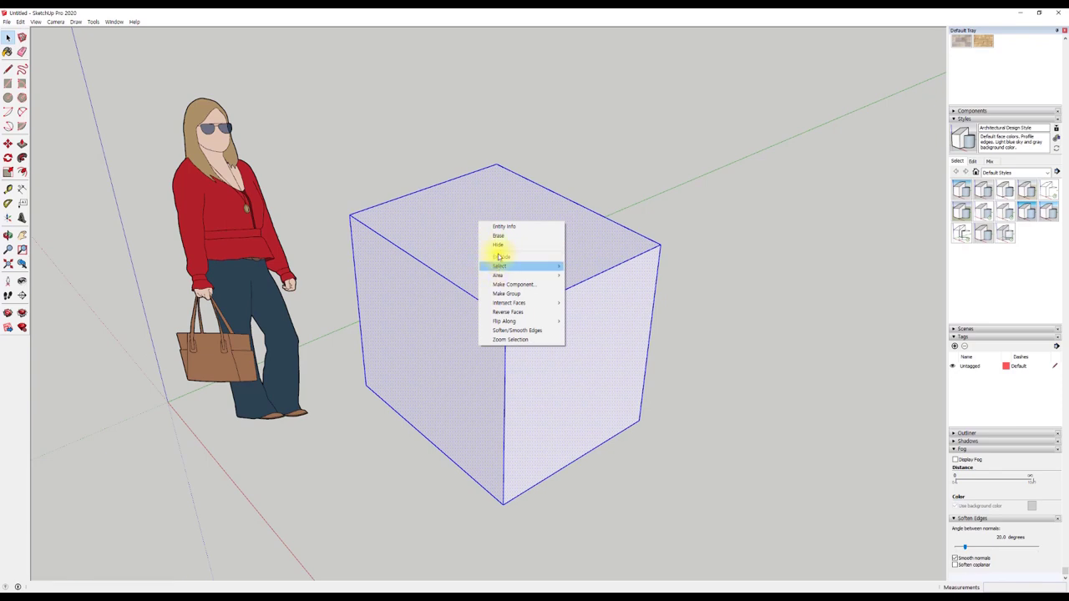
{"action": "left_click", "coordinate": [508, 293]}
{"action": "right_click", "coordinate": [447, 227]}
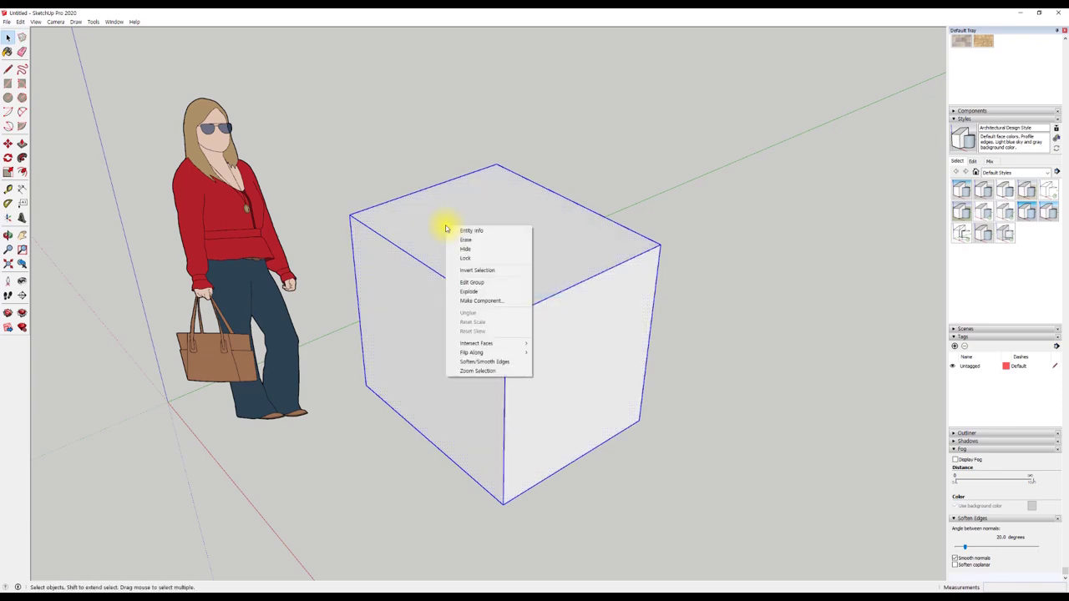
{"action": "left_click", "coordinate": [467, 291]}
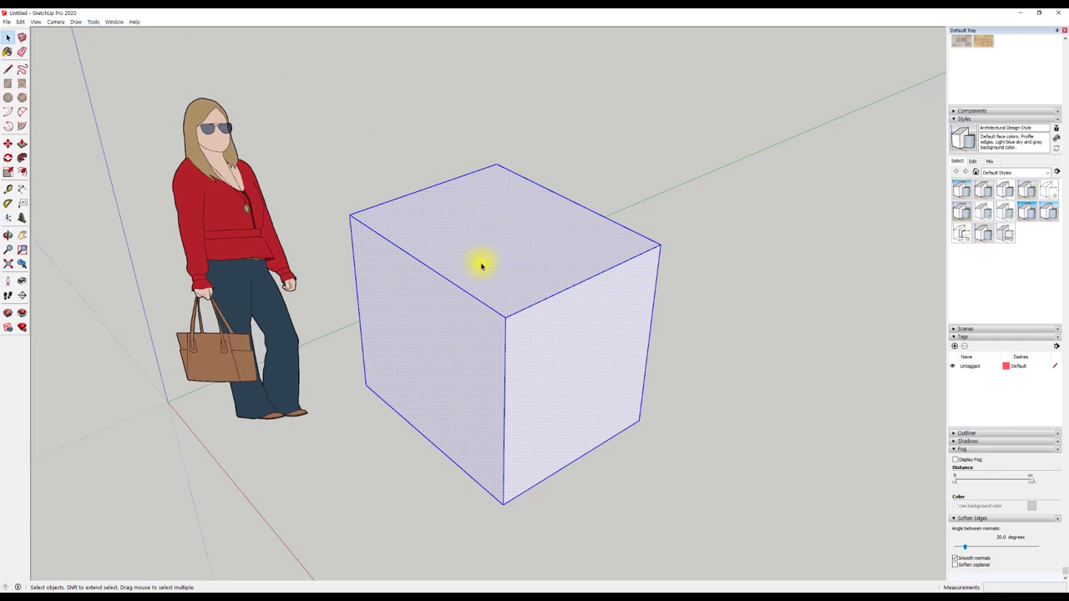
Step: Reselect the entire cube and group it again, viewing its new group actions
{"action": "mouse_move", "coordinate": [481, 266]}
{"action": "middle_mouse_down"}
{"action": "mouse_move", "coordinate": [544, 234]}
{"action": "mouse_move", "coordinate": [525, 250]}
{"action": "mouse_move", "coordinate": [496, 215]}
{"action": "mouse_move", "coordinate": [443, 207]}
{"action": "mouse_move", "coordinate": [429, 239]}
{"action": "middle_mouse_up"}
{"action": "left_click_drag", "start_coordinate": [304, 191], "coordinate": [675, 562]}
{"action": "mouse_move", "coordinate": [675, 562]}
{"action": "middle_mouse_down"}
{"action": "mouse_move", "coordinate": [563, 340]}
{"action": "mouse_move", "coordinate": [557, 270]}
{"action": "mouse_move", "coordinate": [567, 331]}
{"action": "middle_mouse_up"}
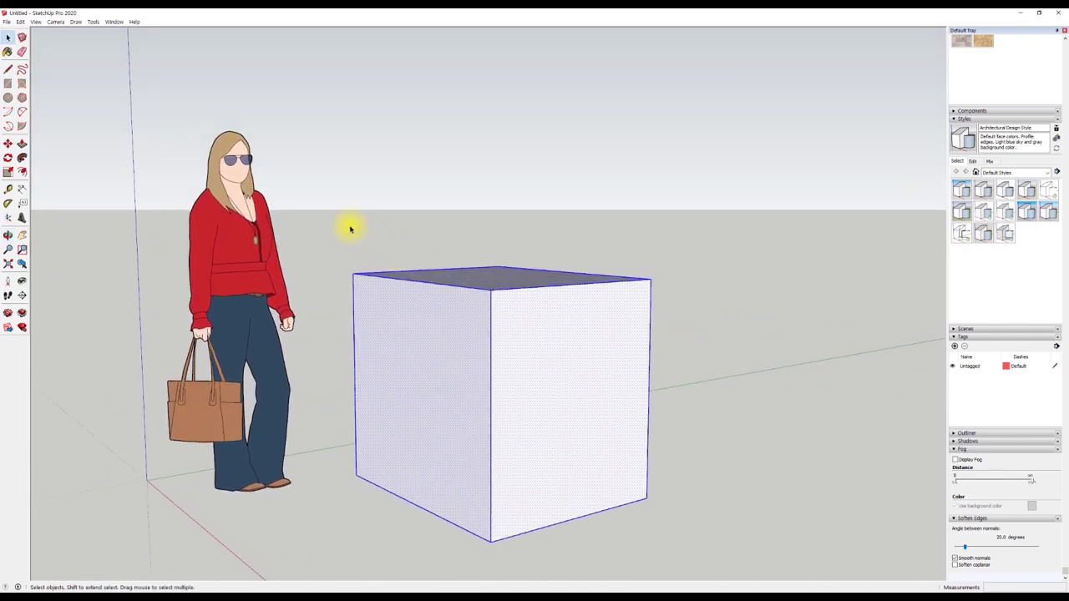
{"action": "middle_click_drag", "start_coordinate": [350, 229], "coordinate": [350, 272]}
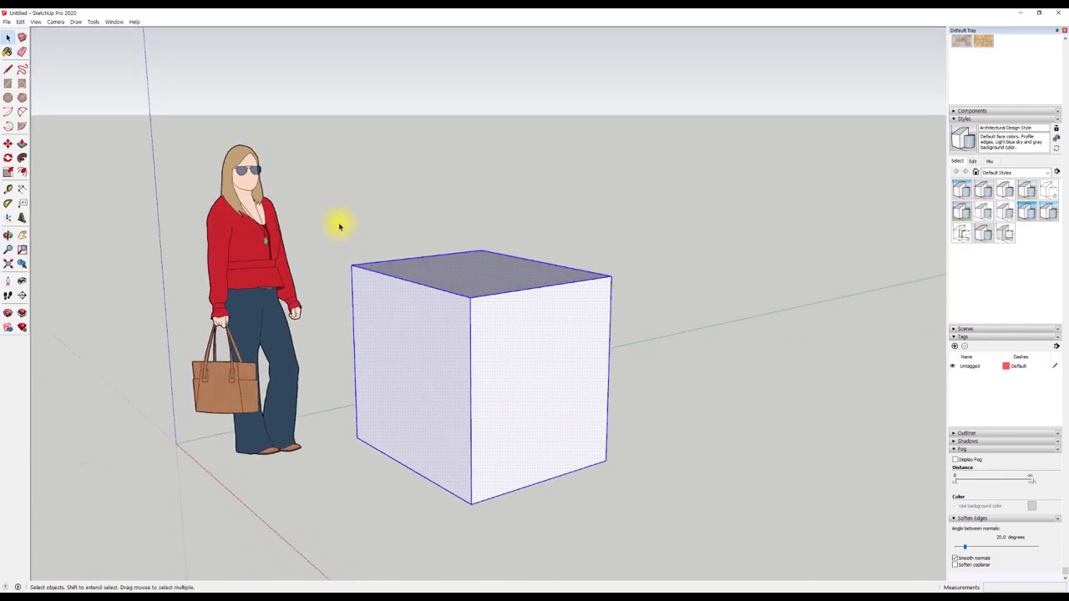
{"action": "left_click_drag", "start_coordinate": [334, 201], "coordinate": [689, 553]}
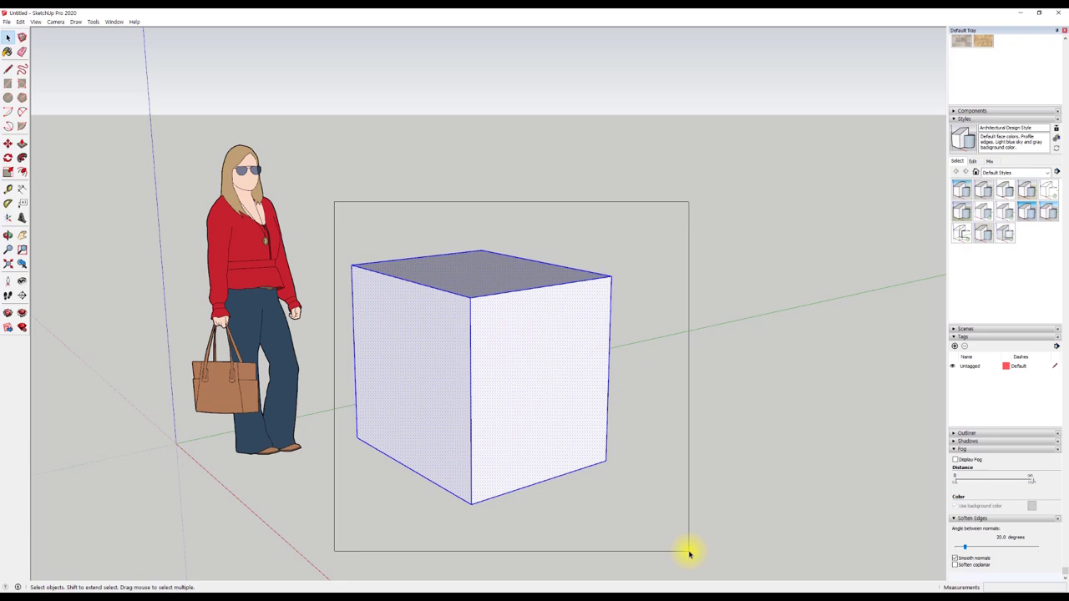
{"action": "right_click", "coordinate": [440, 279]}
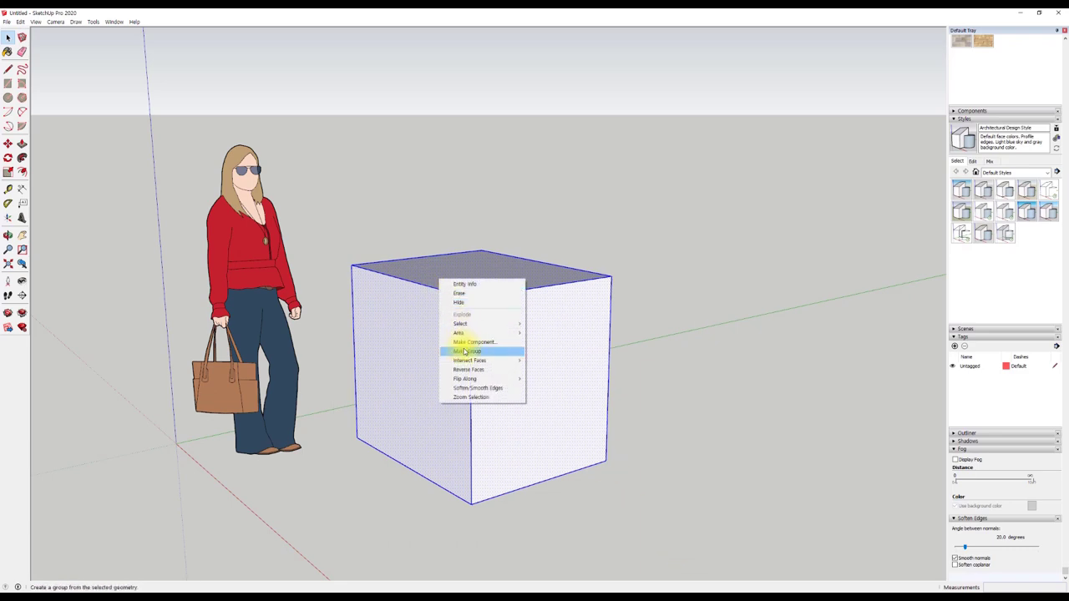
{"action": "left_click", "coordinate": [465, 352]}
{"action": "middle_click_drag", "start_coordinate": [454, 350], "coordinate": [411, 262]}
{"action": "right_click", "coordinate": [409, 262]}
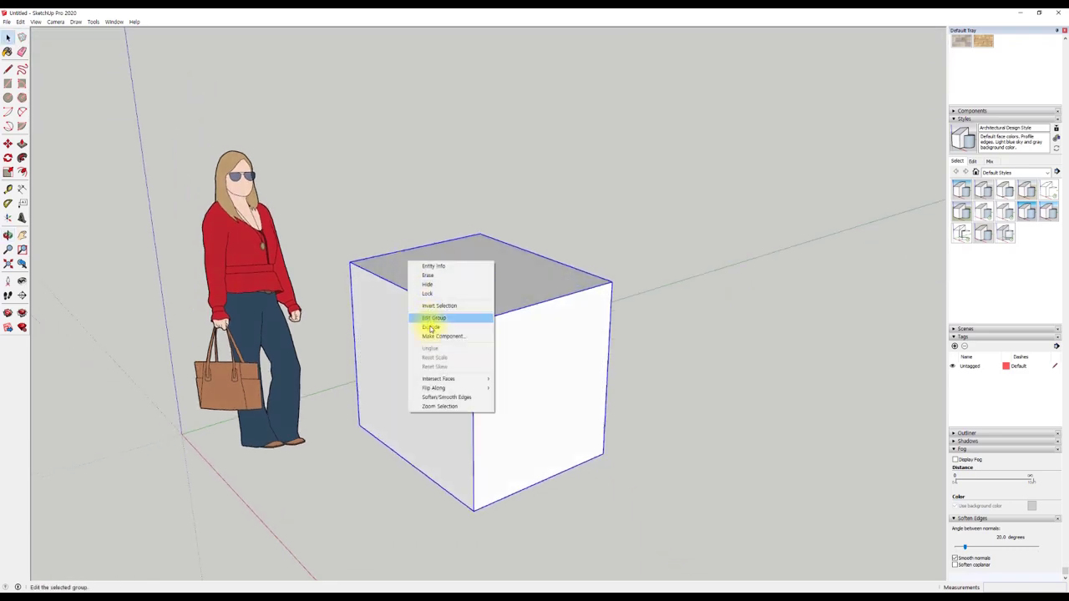
{"action": "left_click", "coordinate": [114, 21]}
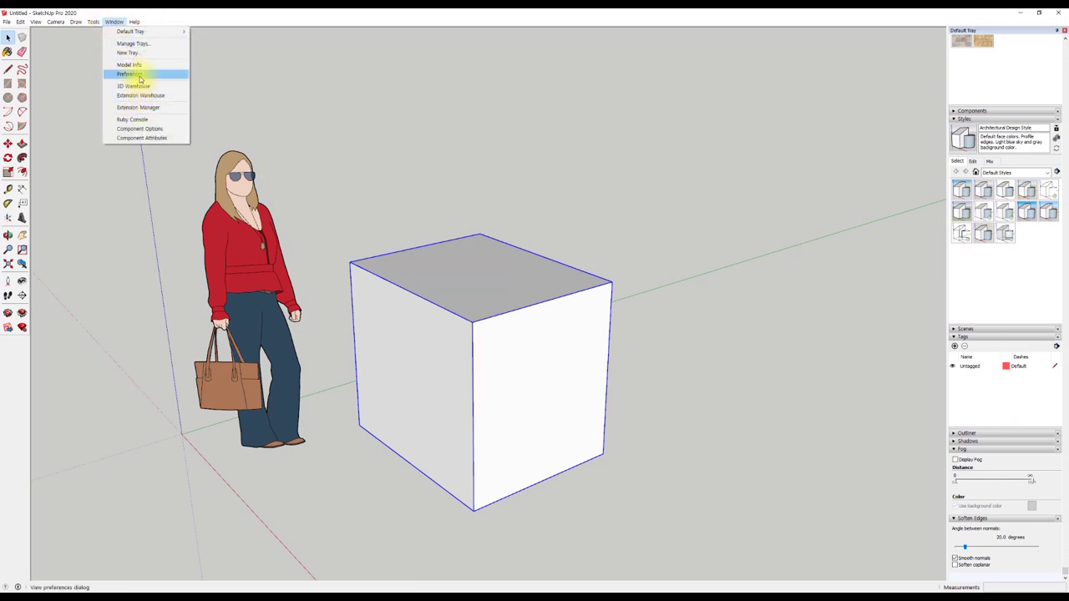
{"action": "left_click", "coordinate": [130, 74]}
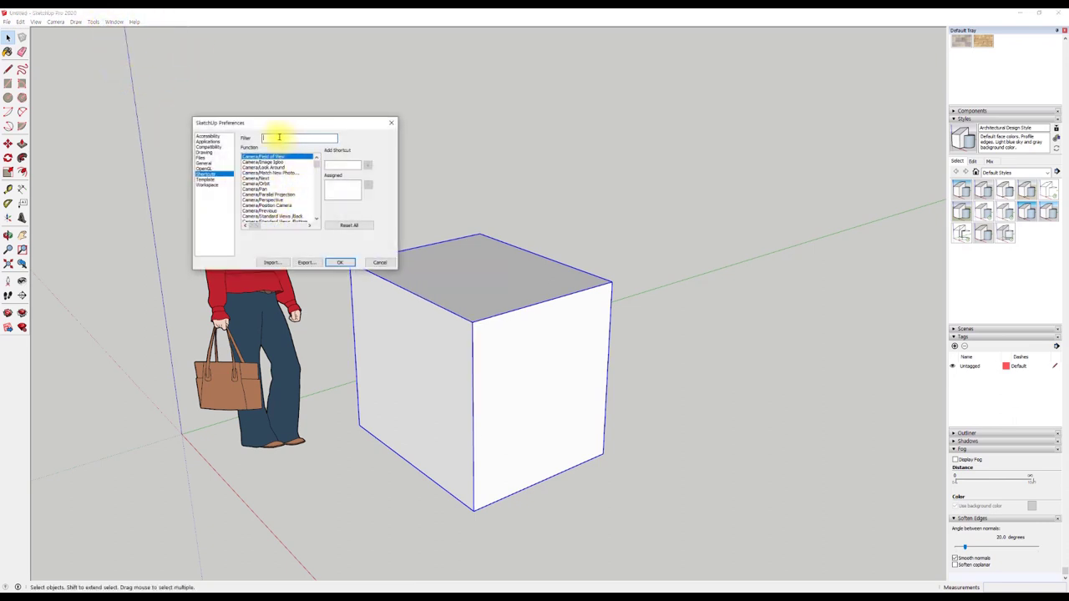
{"action": "type", "text": "ex"}
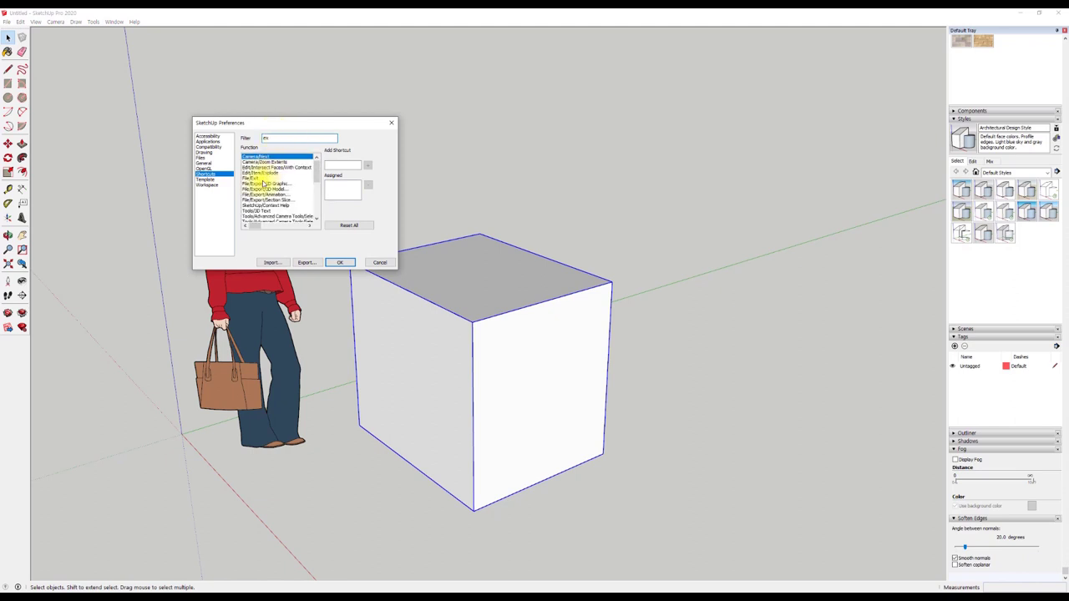
{"action": "left_click", "coordinate": [272, 173]}
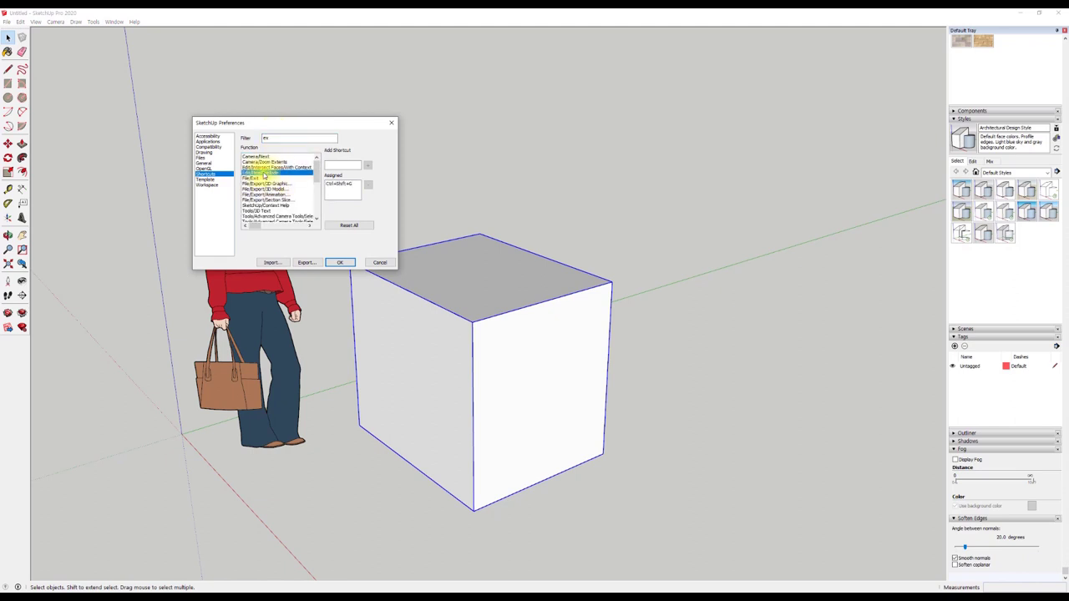
{"action": "left_click", "coordinate": [380, 264]}
{"action": "middle_click_drag", "start_coordinate": [382, 267], "coordinate": [437, 275]}
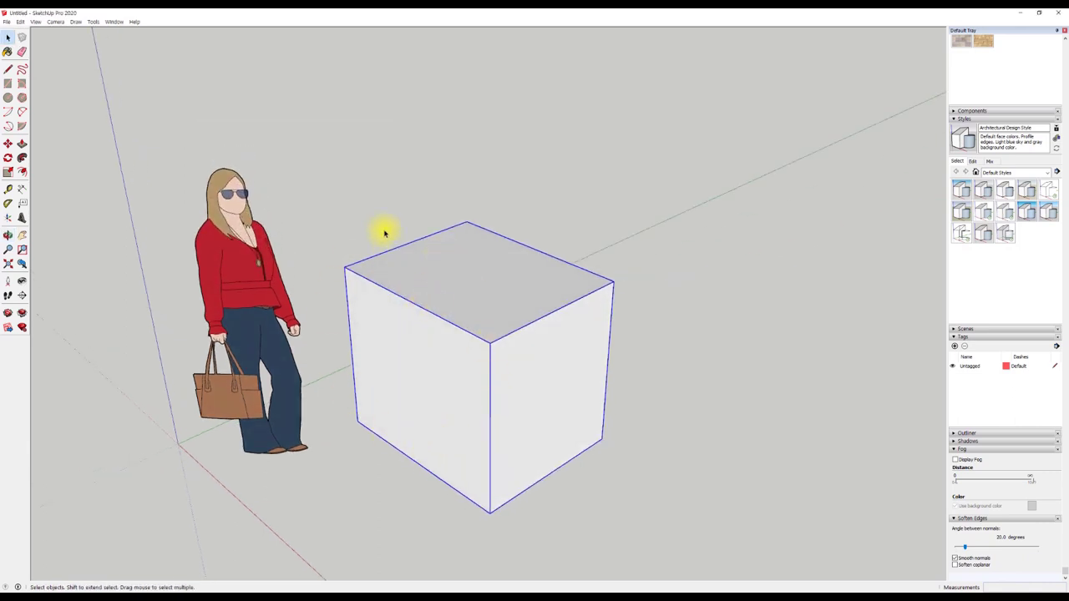
Step: Explode the cube group into loose faces, then open and close Preferences
{"action": "right_click", "coordinate": [444, 248]}
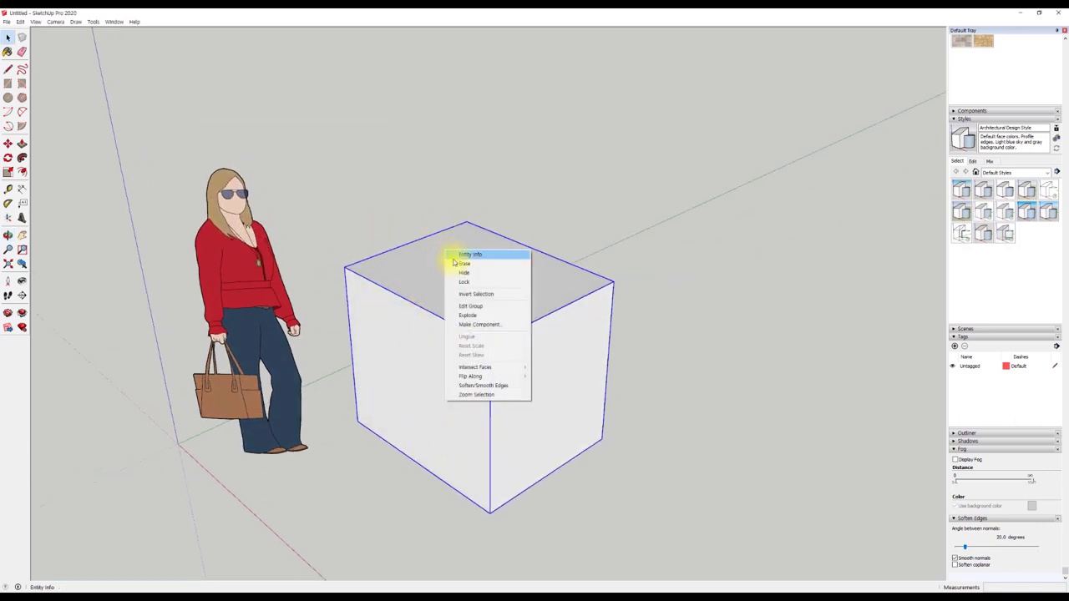
{"action": "left_click", "coordinate": [478, 317]}
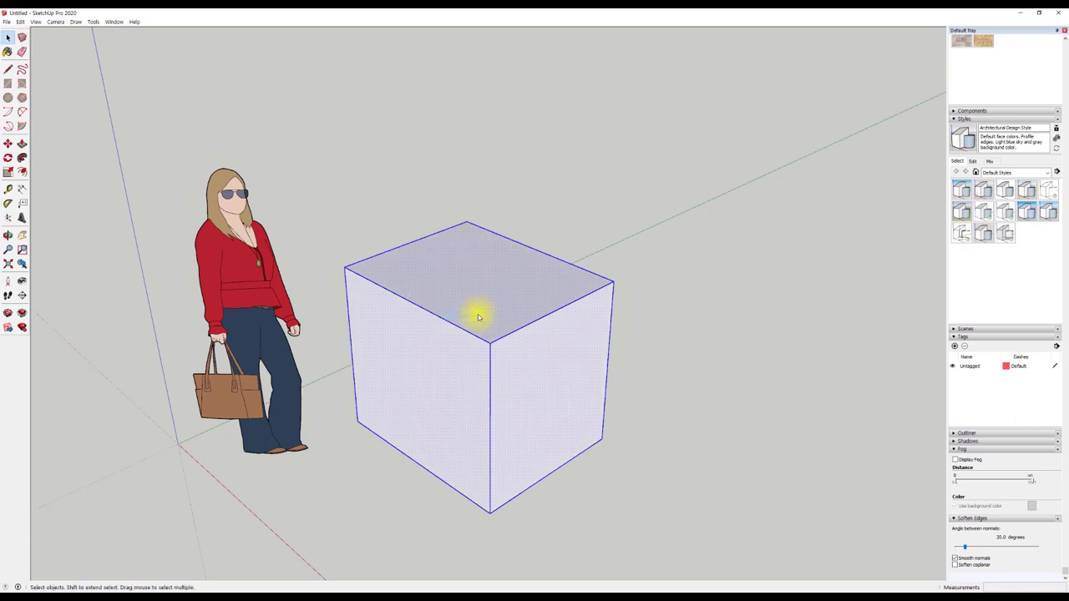
{"action": "left_click", "coordinate": [114, 22]}
{"action": "left_click", "coordinate": [129, 74]}
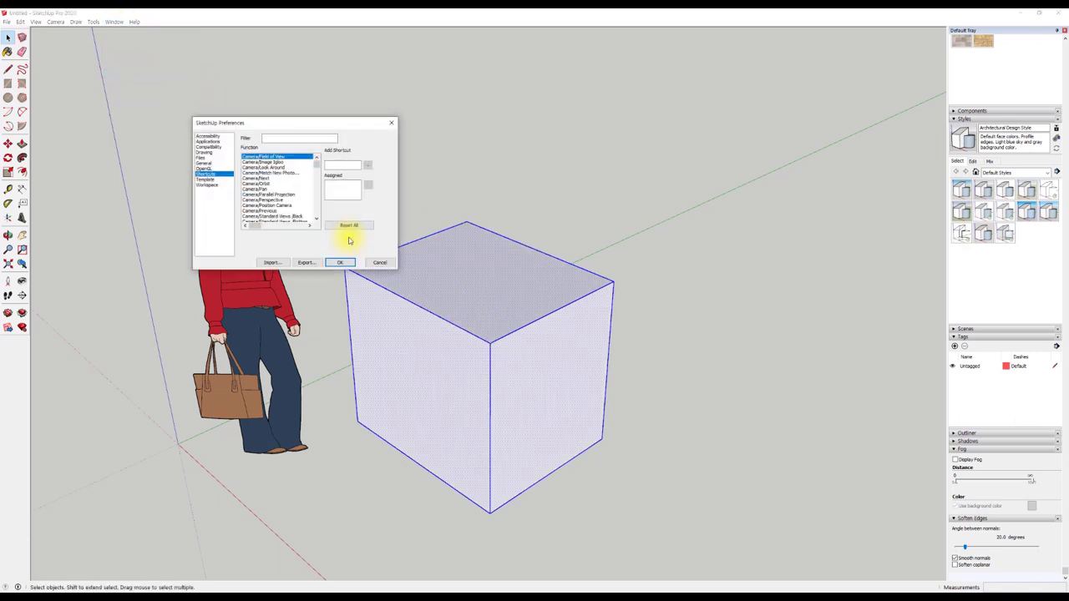
{"action": "left_click", "coordinate": [380, 262]}
{"action": "middle_click_drag", "start_coordinate": [386, 267], "coordinate": [382, 276]}
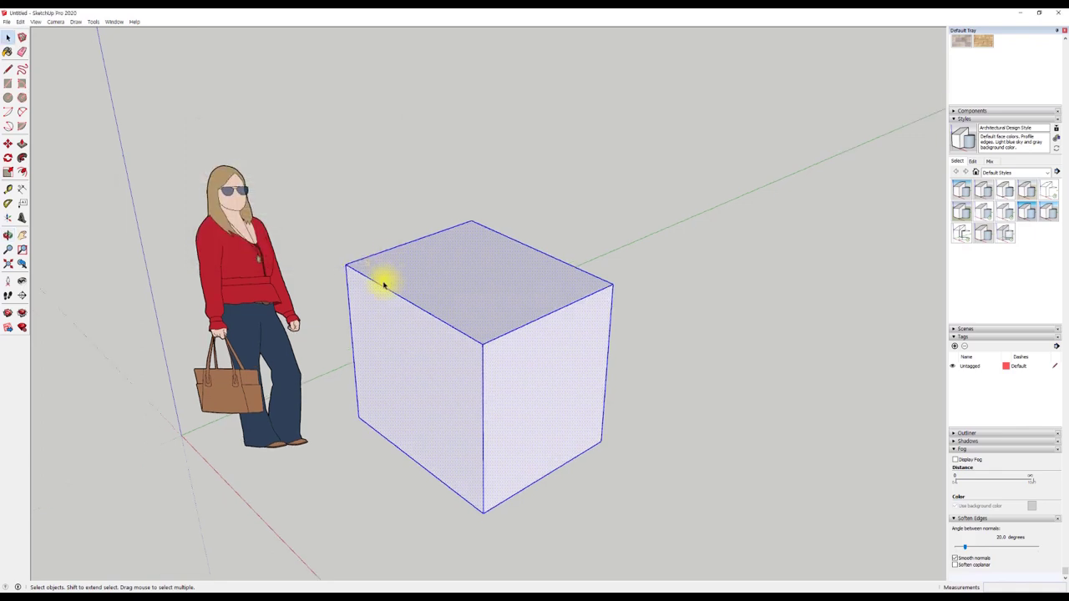